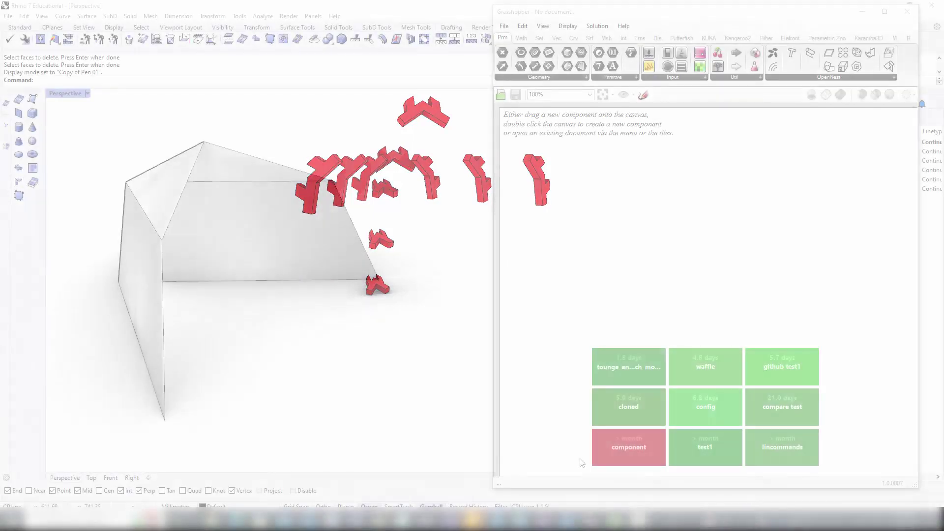
# Add a Mesh parameter and set it to reference the tent mesh from Rhino
pyautogui.doubleClick(598, 239)
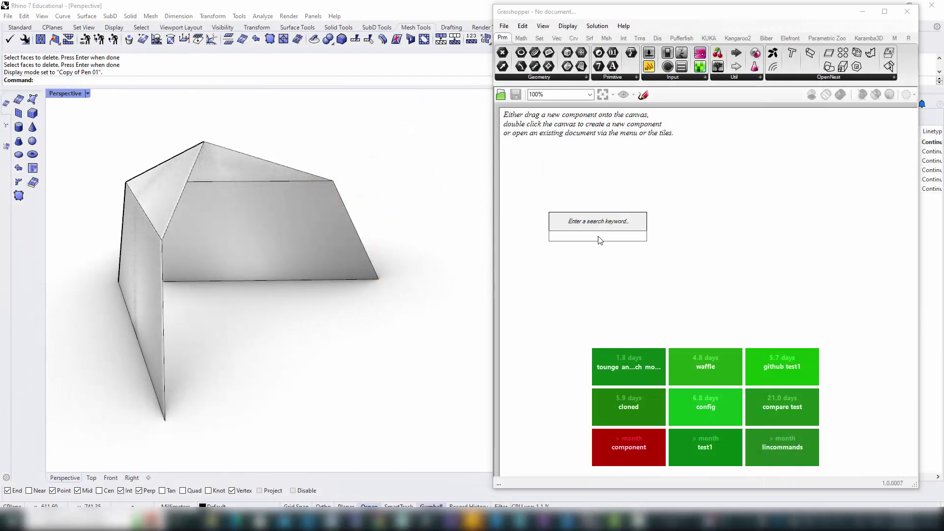
pyautogui.write('mesh')
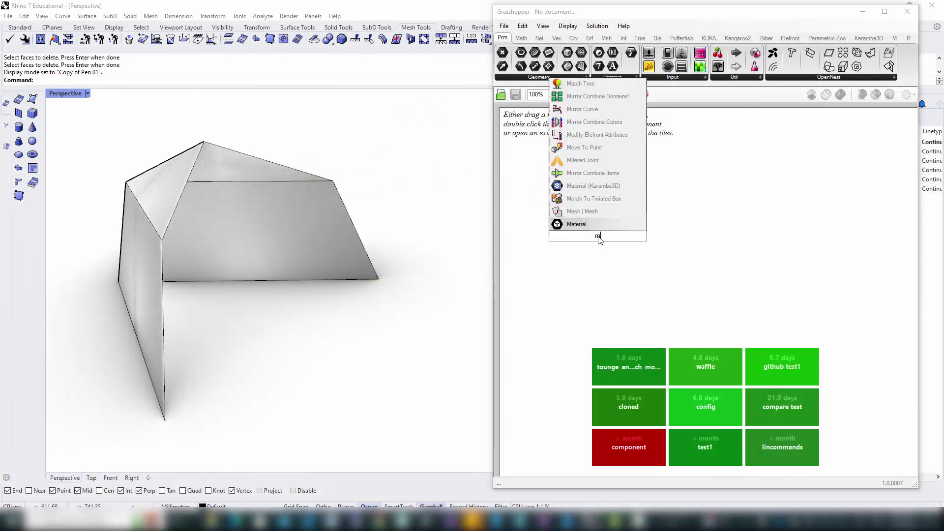
pyautogui.click(588, 226)
pyautogui.rightClick(598, 235)
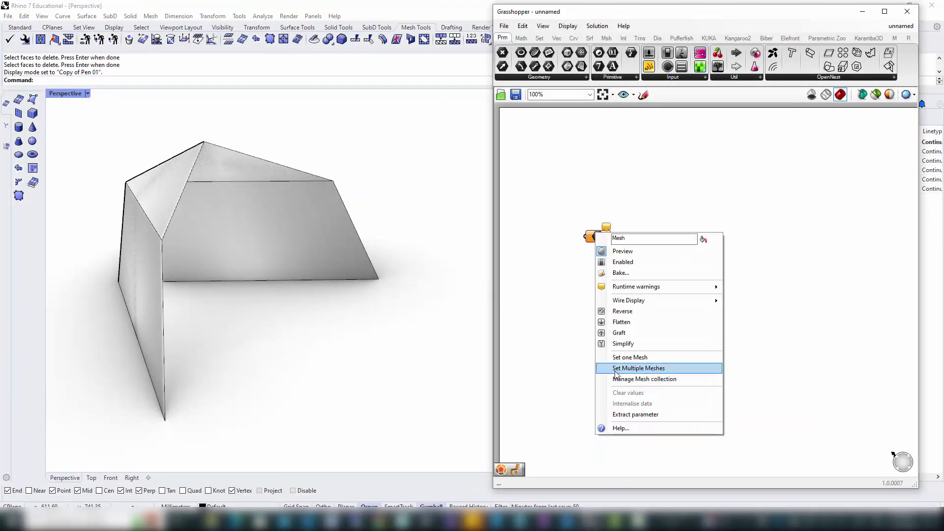
pyautogui.click(630, 357)
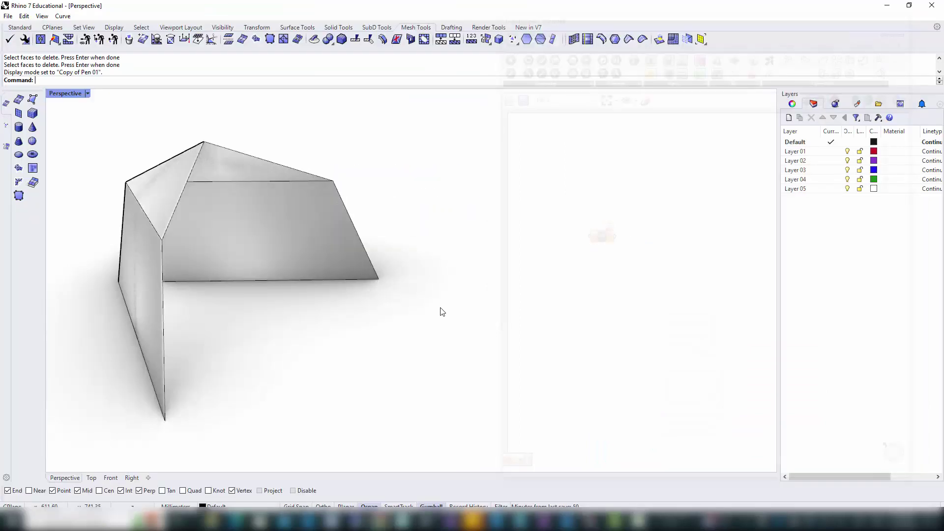
pyautogui.click(369, 263)
# Add a Mesh to PPS component and wire the referenced mesh into it
pyautogui.doubleClick(664, 235)
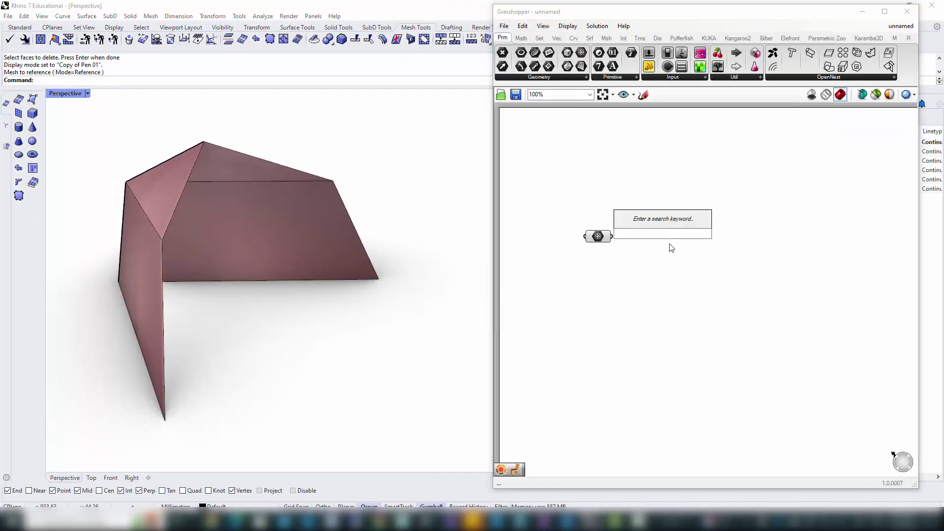
pyautogui.write('mesh to pps')
pyautogui.click(658, 222)
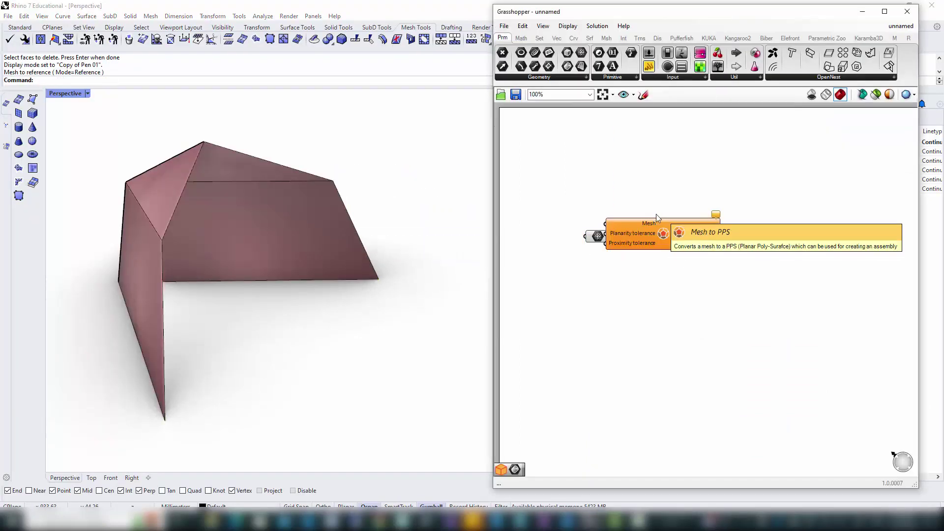
pyautogui.moveTo(661, 237); pyautogui.dragTo(725, 252)
pyautogui.moveTo(612, 237); pyautogui.dragTo(666, 239)
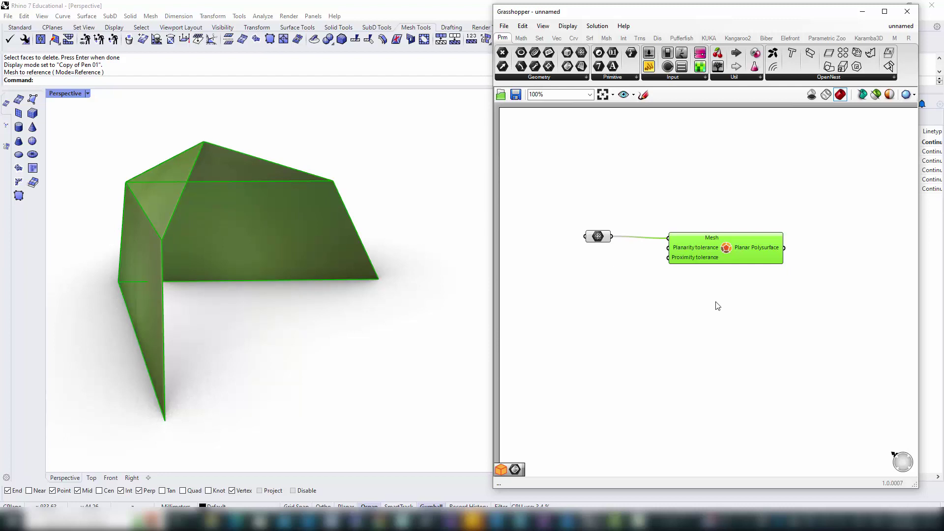
pyautogui.moveTo(714, 306); pyautogui.dragTo(672, 278, button='right')
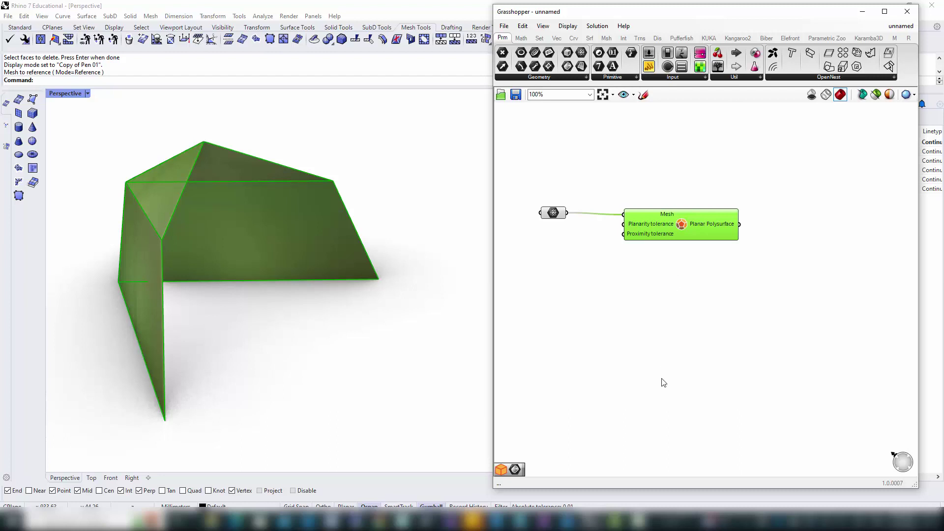
# Run ShowDir on the red polysurface to display its face directions
pyautogui.click(663, 393)
pyautogui.write('ShowDir')
pyautogui.press('Return')
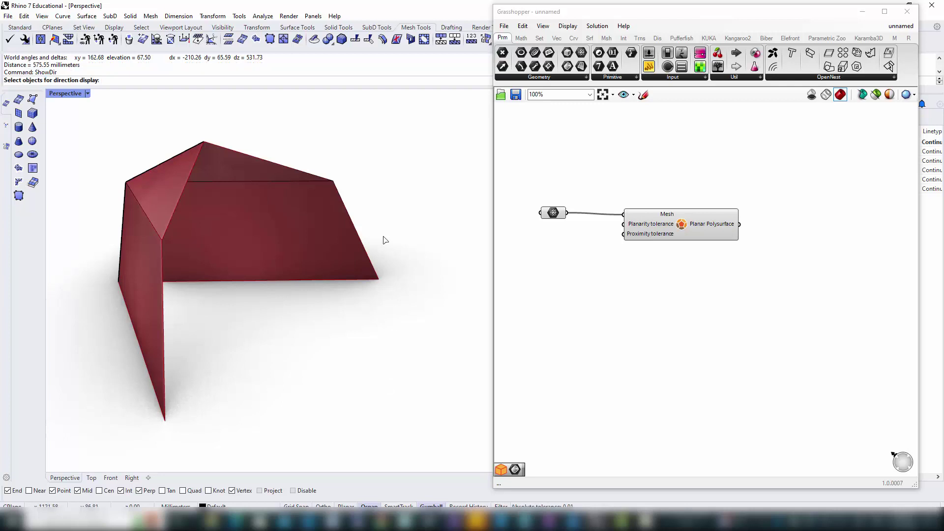
pyautogui.moveTo(385, 237); pyautogui.dragTo(346, 272)
pyautogui.press('Return')
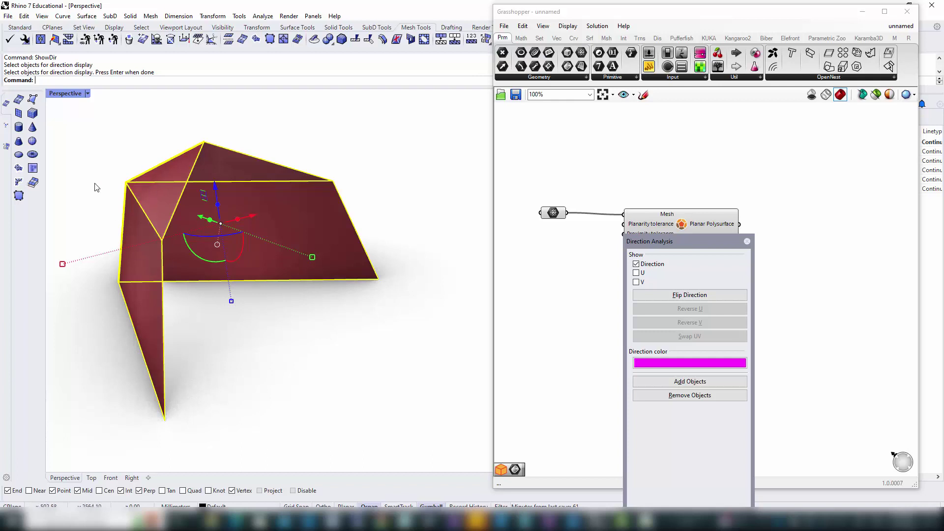
# Set the Perspective viewport to Shaded and orbit to check the normals
pyautogui.click(87, 93)
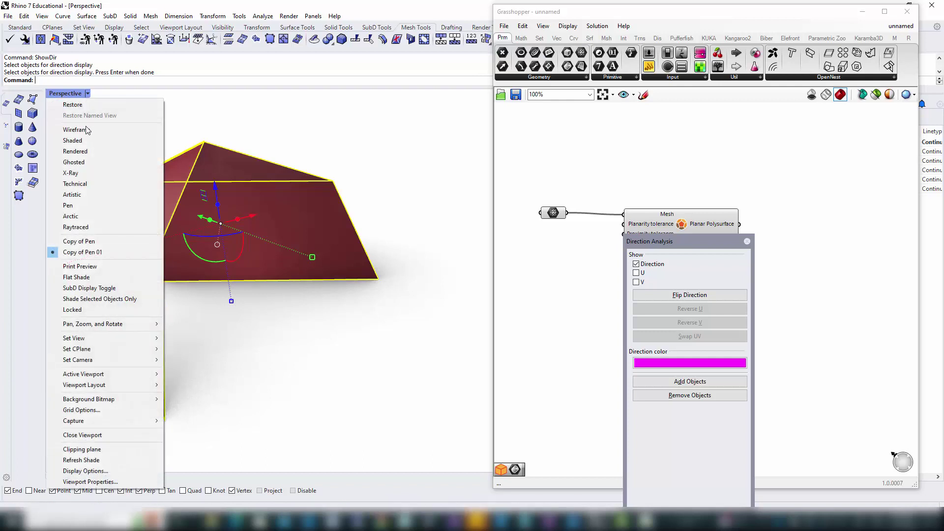
pyautogui.click(78, 141)
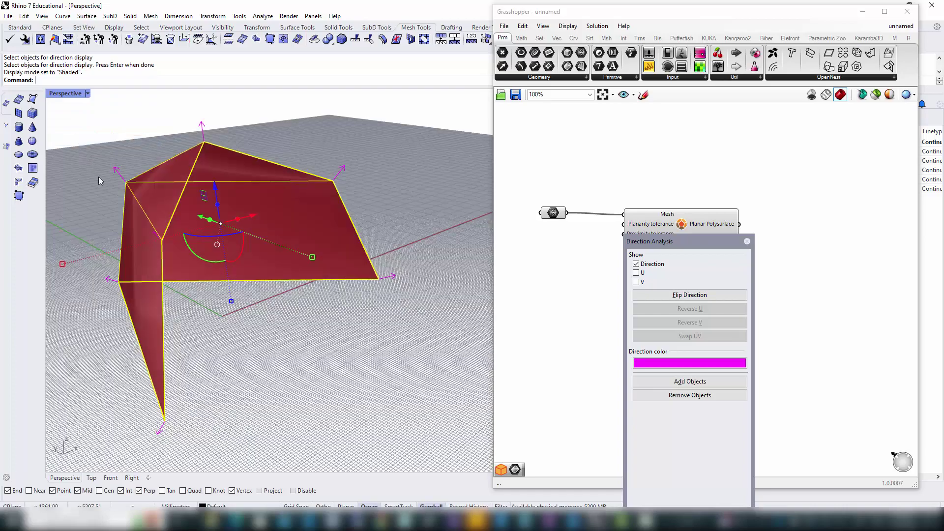
pyautogui.moveTo(291, 294)
pyautogui.mouseDown(button='right')
pyautogui.moveTo(265, 347)
pyautogui.moveTo(283, 293)
pyautogui.mouseUp(button='right')
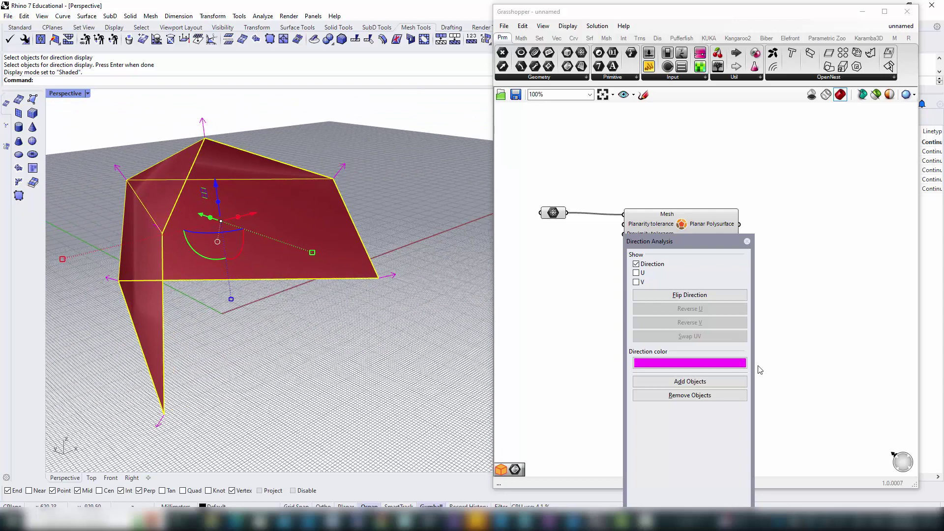
pyautogui.click(748, 241)
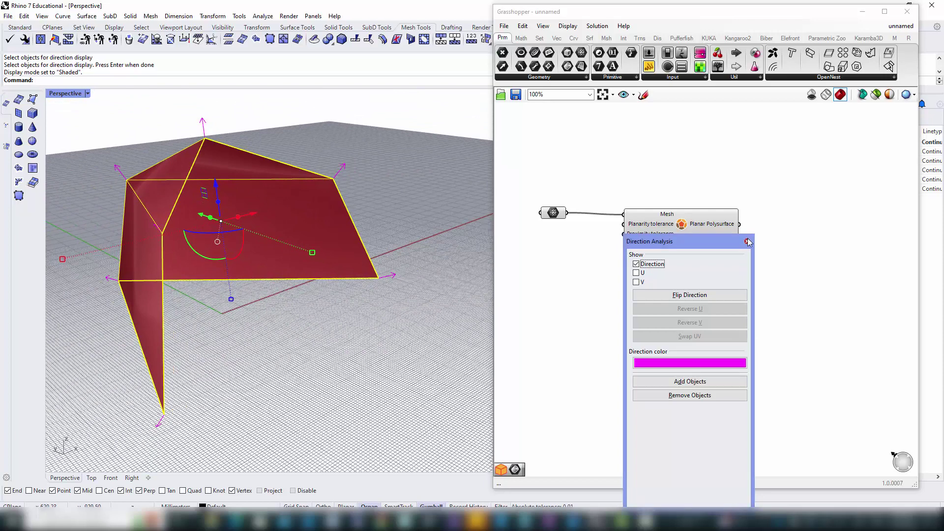
# Place a Negative Shell (default) component on the Grasshopper canvas
pyautogui.click(748, 241)
pyautogui.doubleClick(642, 326)
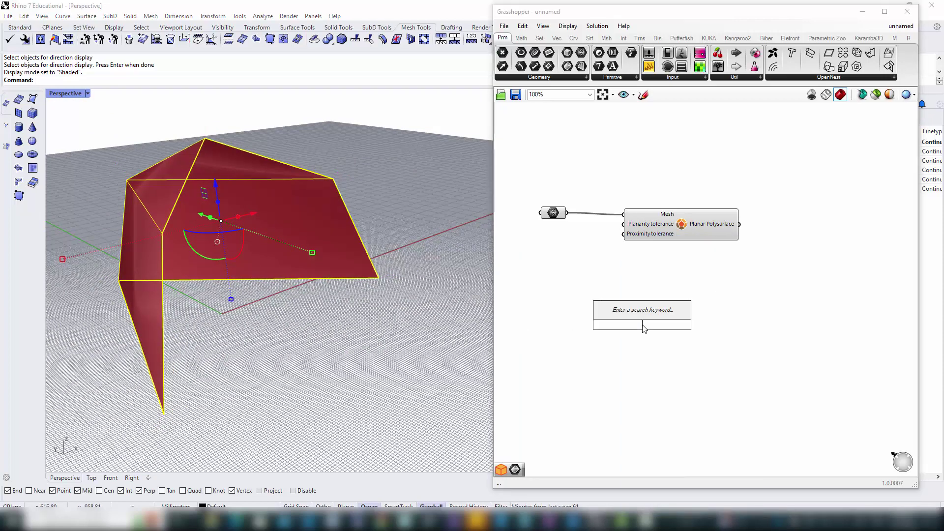
pyautogui.write('shekk')
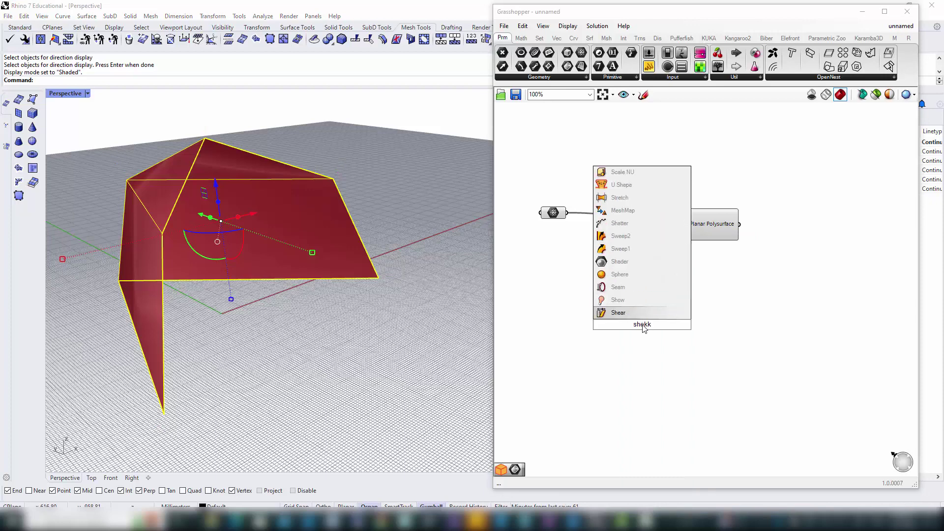
pyautogui.press('BackSpace')
pyautogui.press('BackSpace')
pyautogui.write('ll')
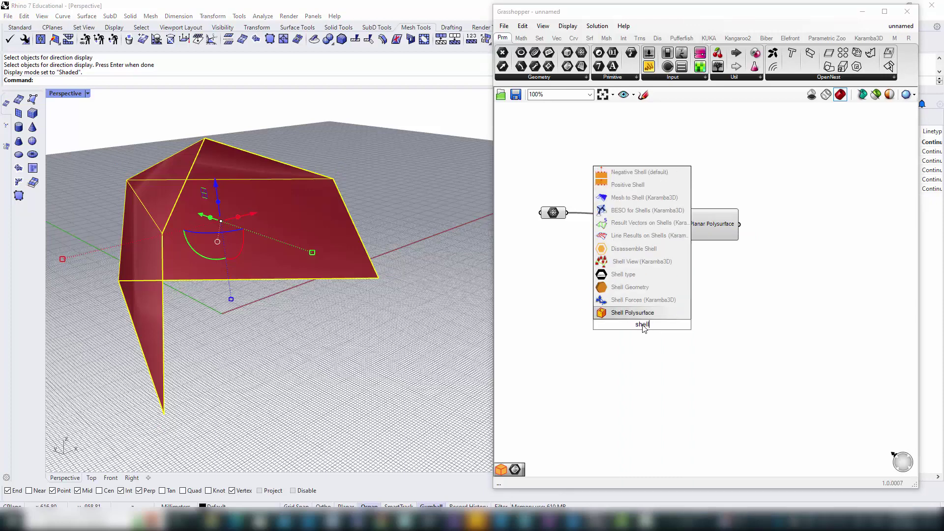
pyautogui.write(' n')
pyautogui.click(639, 312)
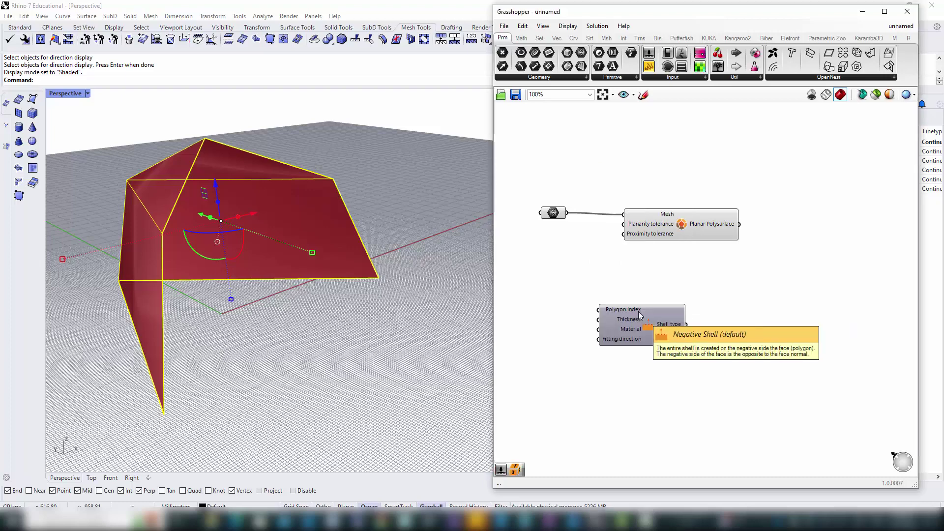
pyautogui.moveTo(645, 325); pyautogui.dragTo(716, 324)
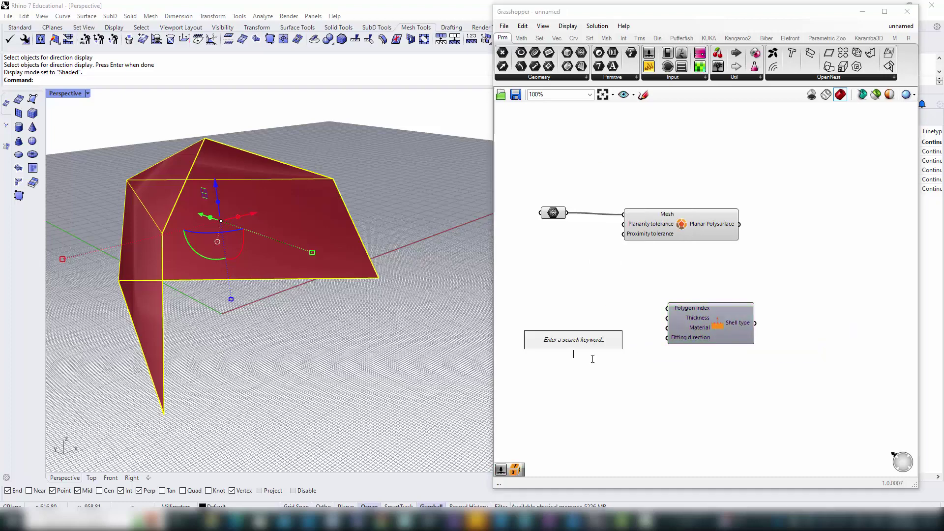
# Create a number slider set to 25 and wire it to the shell's Thickness
pyautogui.doubleClick(574, 354)
pyautogui.write('25')
pyautogui.press('Return')
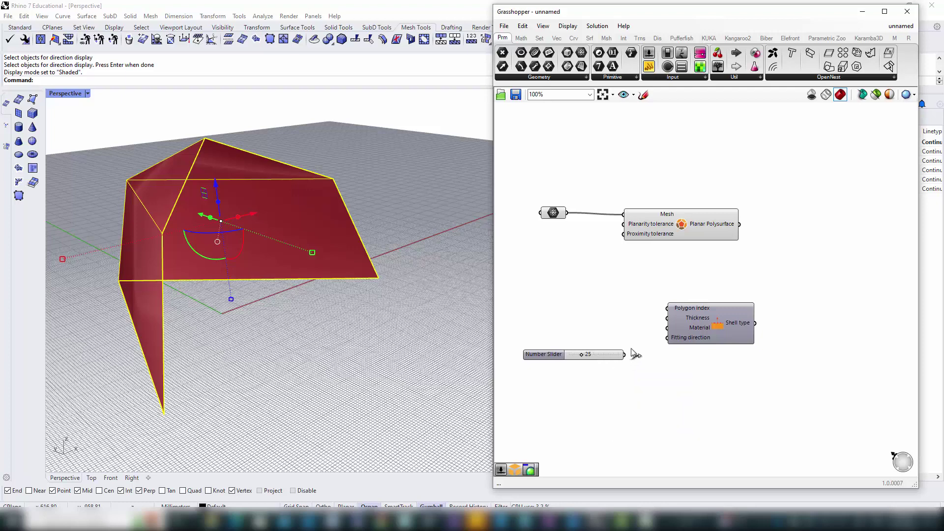
pyautogui.moveTo(624, 354); pyautogui.dragTo(665, 324)
# Add a Simplified Mitered Joint with face alignment set to Not Aligned
pyautogui.doubleClick(687, 402)
pyautogui.write('simpli')
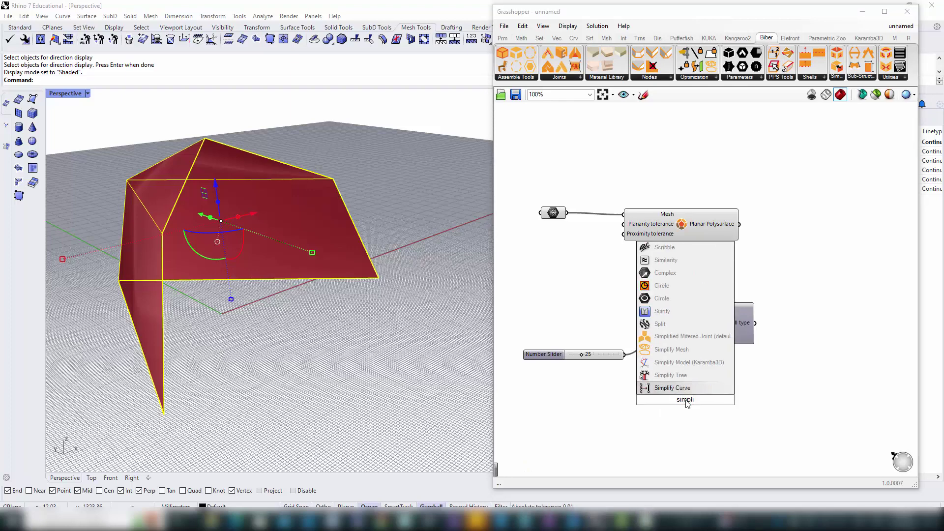
pyautogui.click(690, 337)
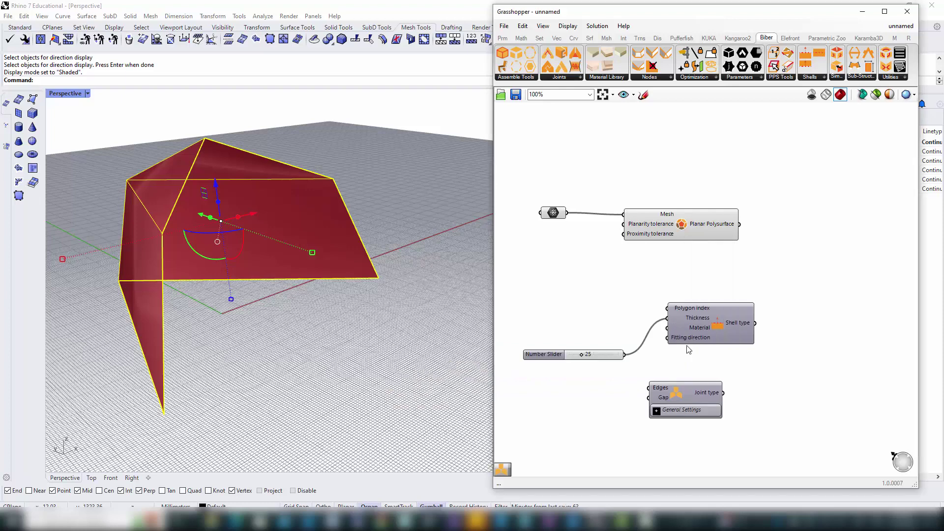
pyautogui.click(656, 412)
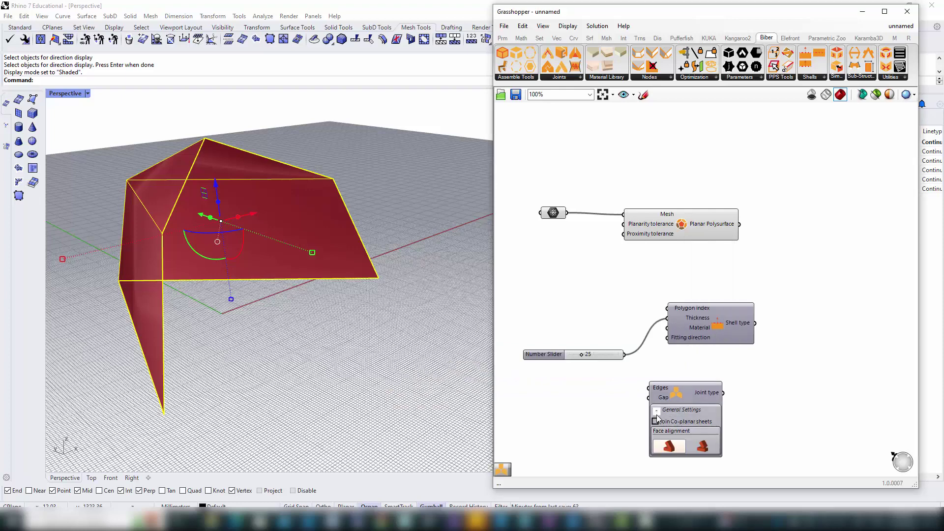
pyautogui.click(703, 448)
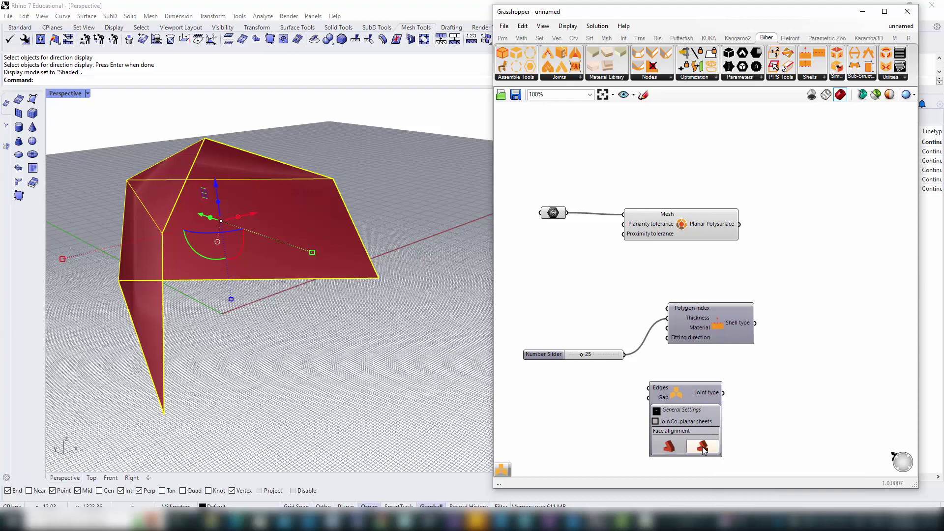
pyautogui.moveTo(680, 395); pyautogui.dragTo(715, 397)
# Create a number slider set to 2 and connect it to the joint's Gap
pyautogui.doubleClick(590, 405)
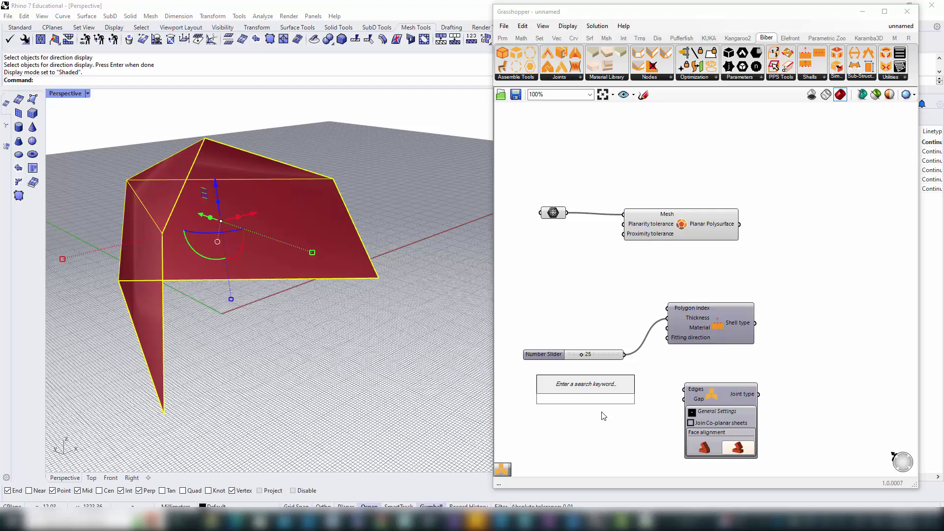
pyautogui.write('2')
pyautogui.press('Return')
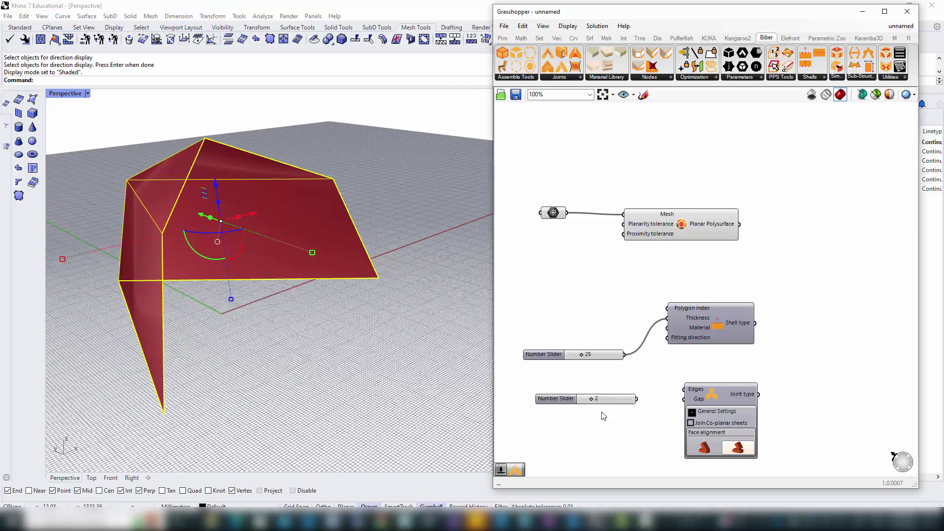
pyautogui.moveTo(655, 397); pyautogui.dragTo(684, 399)
# Place an Assemble component fed by the planar polysurface and the shell type
pyautogui.doubleClick(828, 295)
pyautogui.write('ass')
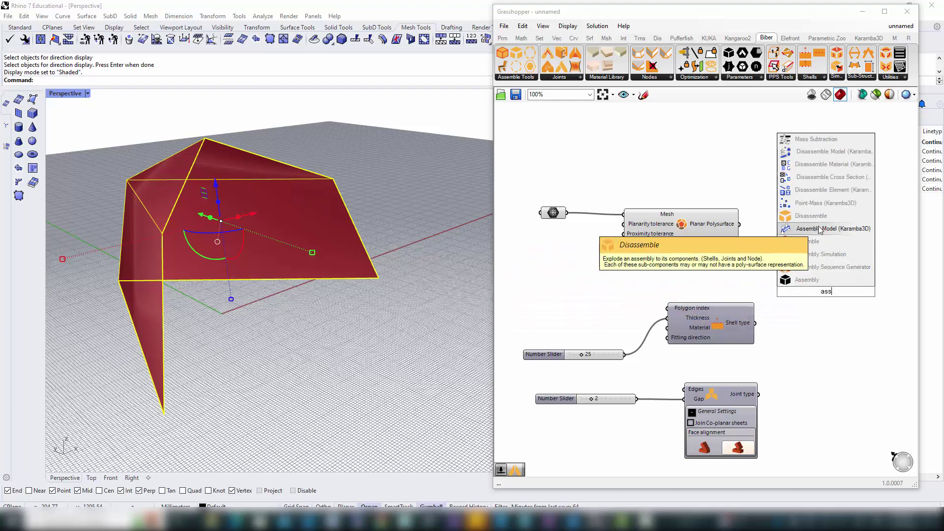
pyautogui.click(818, 241)
pyautogui.moveTo(743, 228); pyautogui.dragTo(780, 276)
pyautogui.moveTo(755, 323); pyautogui.dragTo(779, 288)
# Connect the joint's Joint type output to the Assembly's Joint type input
pyautogui.moveTo(759, 394); pyautogui.dragTo(780, 306)
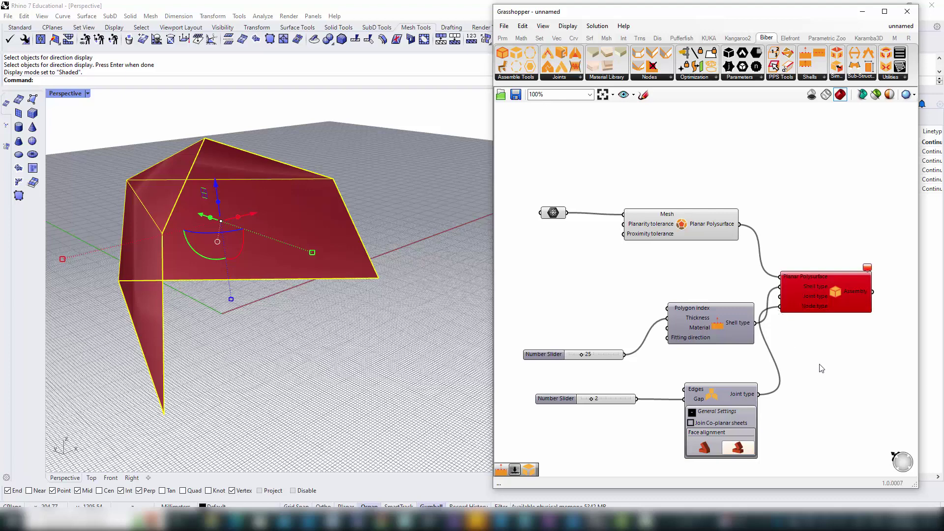
pyautogui.hotkey('ctrl', 'z')
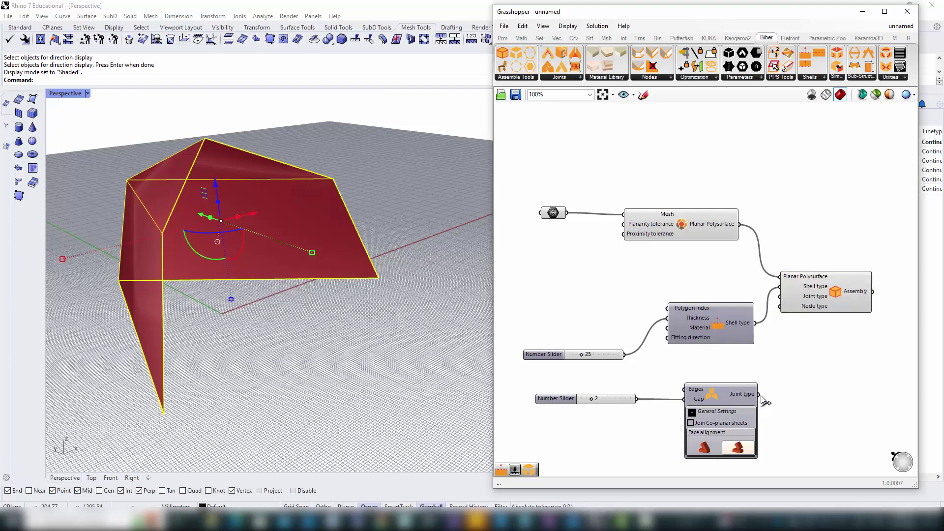
pyautogui.moveTo(762, 395); pyautogui.dragTo(777, 301)
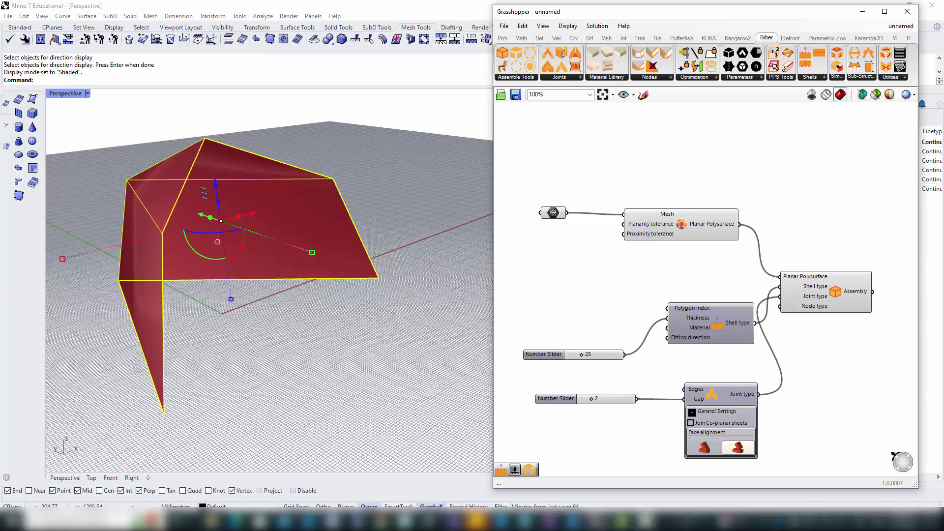
pyautogui.moveTo(868, 339); pyautogui.dragTo(780, 331, button='right')
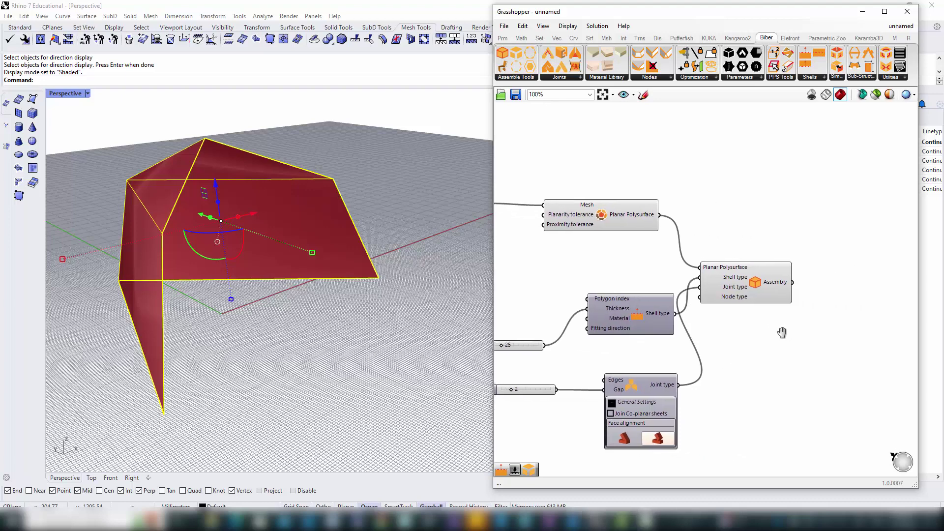
# Place a Disassemble component and wire the Assembly output into its Assembly input
pyautogui.doubleClick(836, 289)
pyautogui.write('disas')
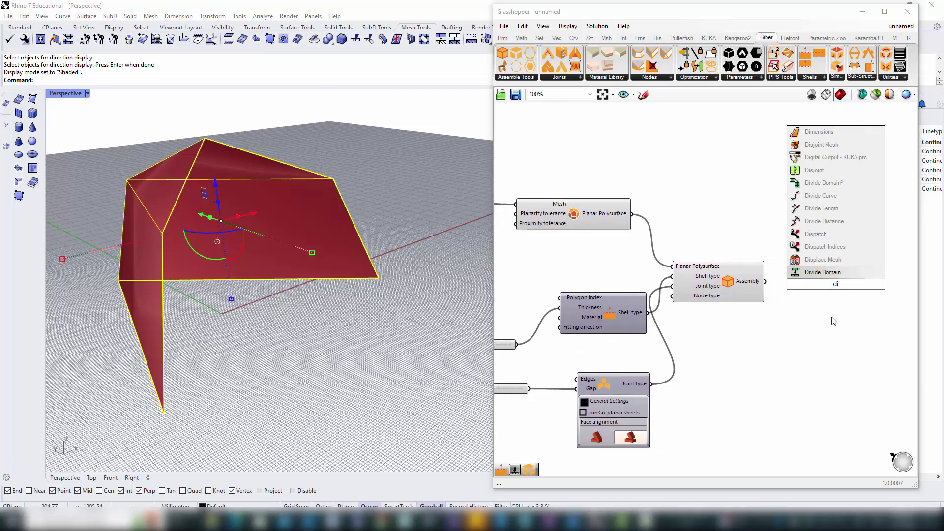
pyautogui.click(822, 224)
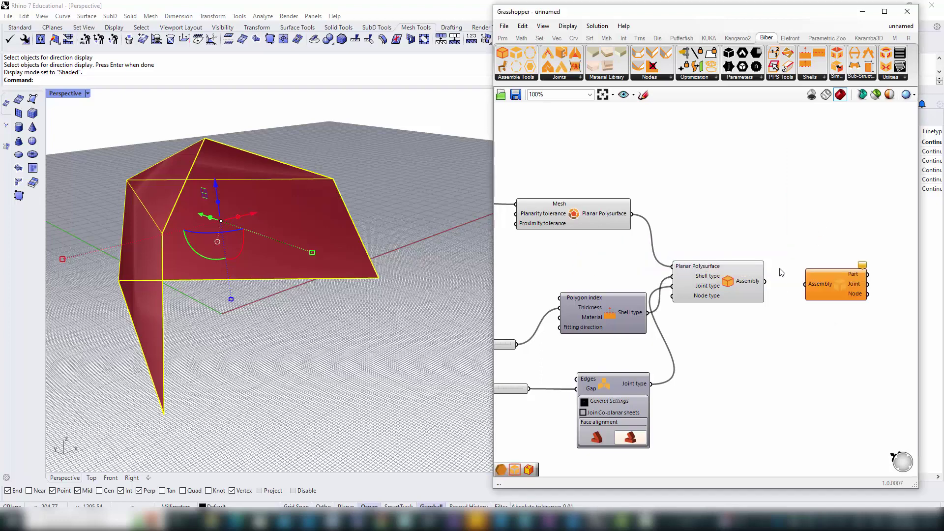
pyautogui.moveTo(766, 282); pyautogui.dragTo(806, 284)
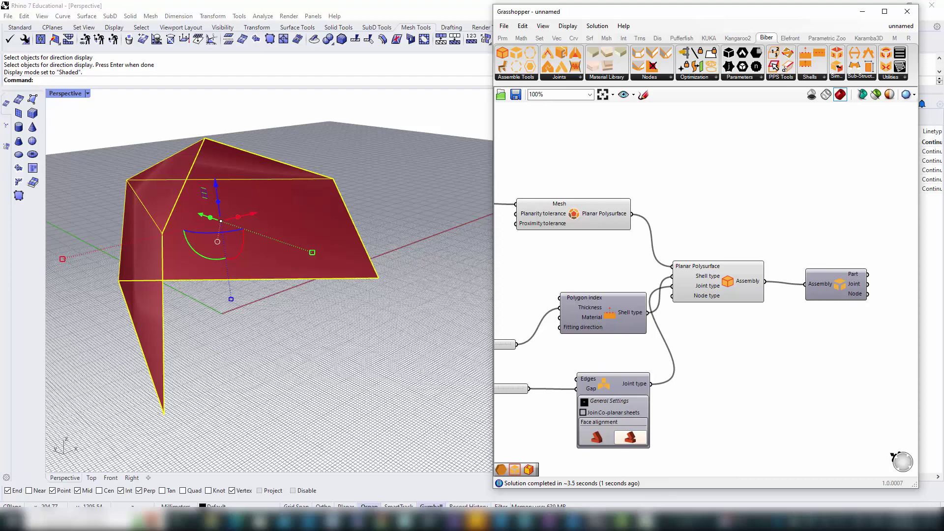
pyautogui.scroll(-2, 874, 290)
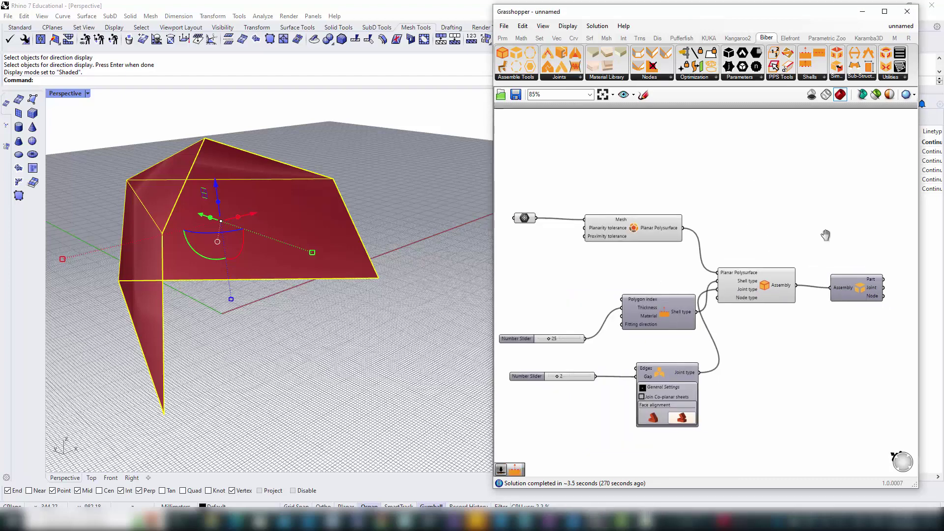
pyautogui.moveTo(808, 233); pyautogui.dragTo(655, 218, button='right')
pyautogui.doubleClick(761, 272)
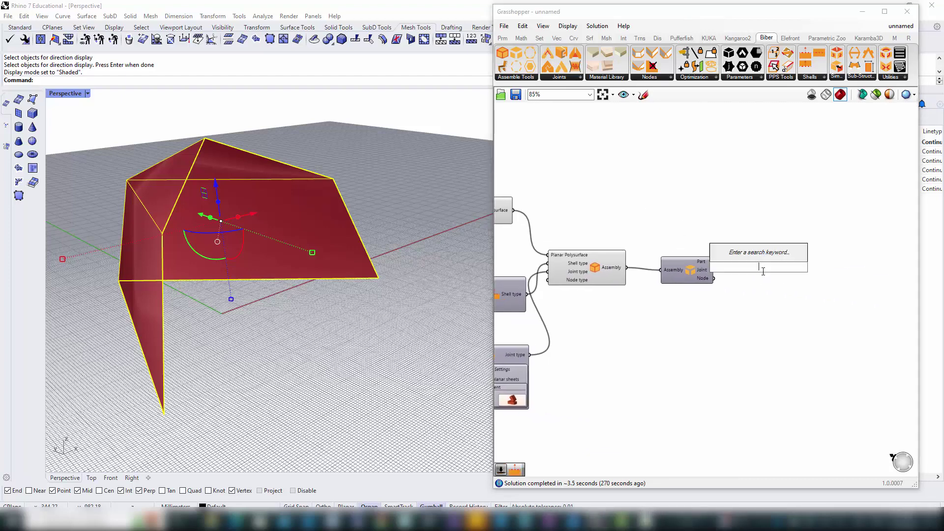
# Add Shell Geometry fed by the disassembled Parts, with its own preview turned off
pyautogui.write('she')
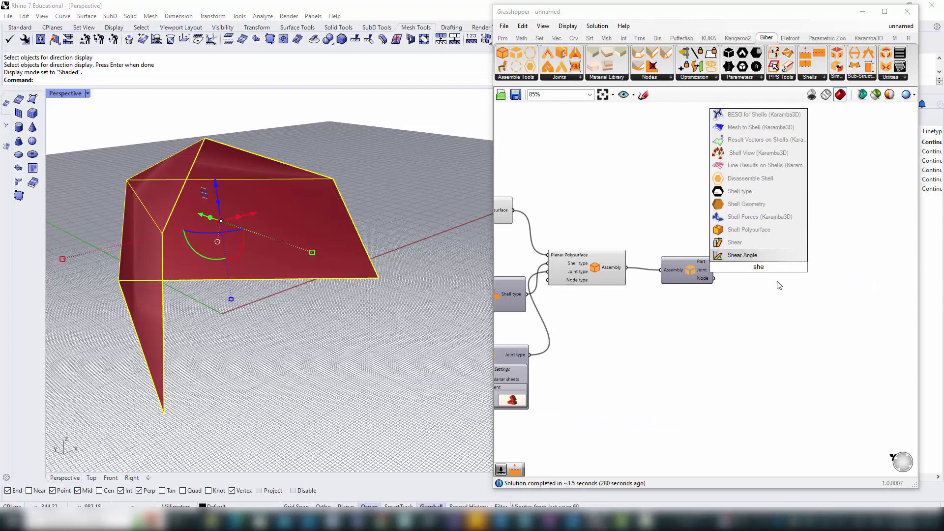
pyautogui.press('Up')
pyautogui.press('Up')
pyautogui.press('Up')
pyautogui.press('Up')
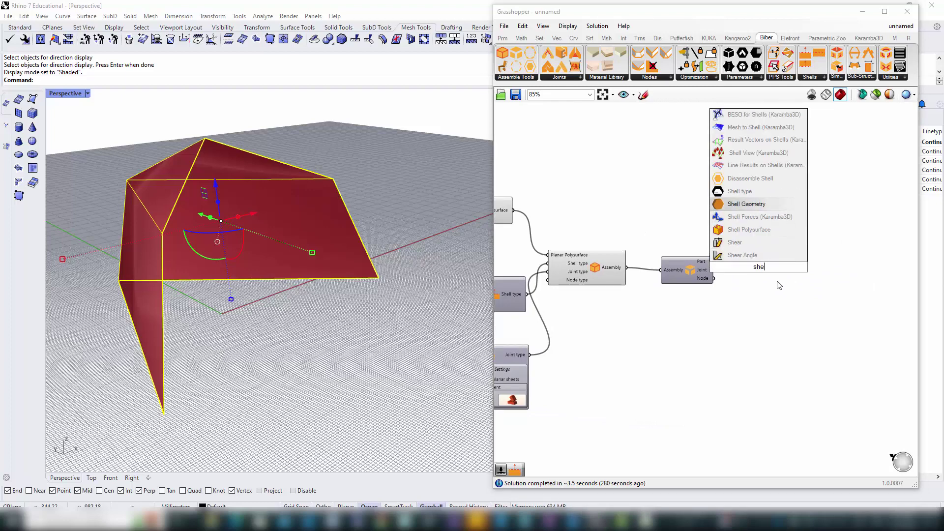
pyautogui.press('Return')
pyautogui.scroll(4, 769, 275)
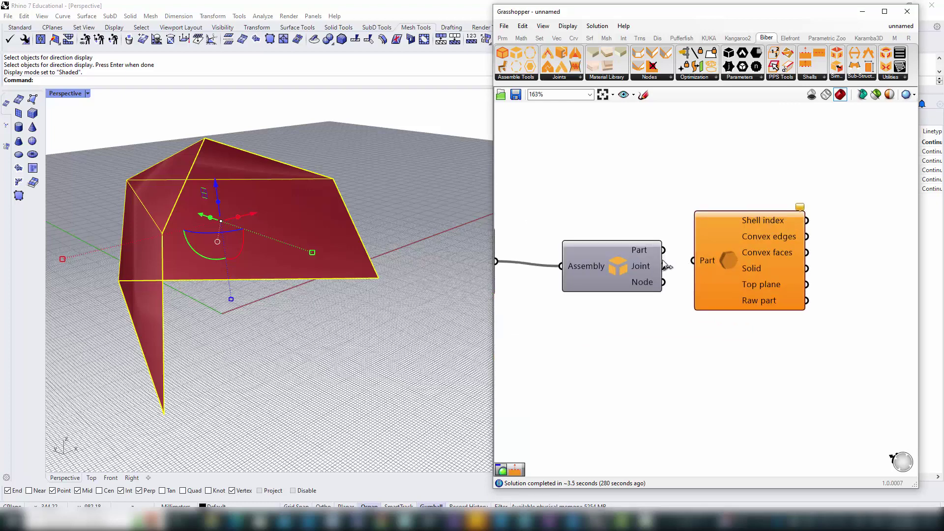
pyautogui.moveTo(664, 250); pyautogui.dragTo(693, 261)
pyautogui.moveTo(770, 325); pyautogui.dragTo(713, 317, button='right')
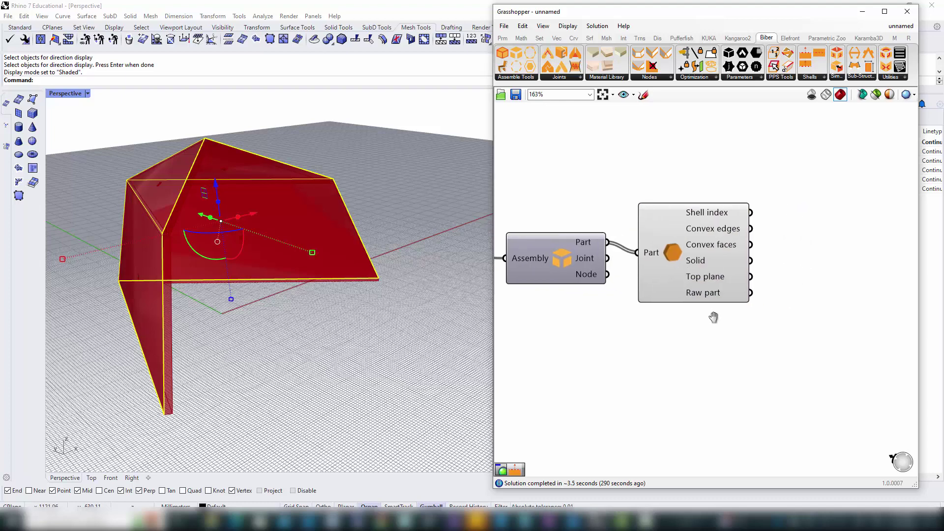
pyautogui.rightClick(673, 256)
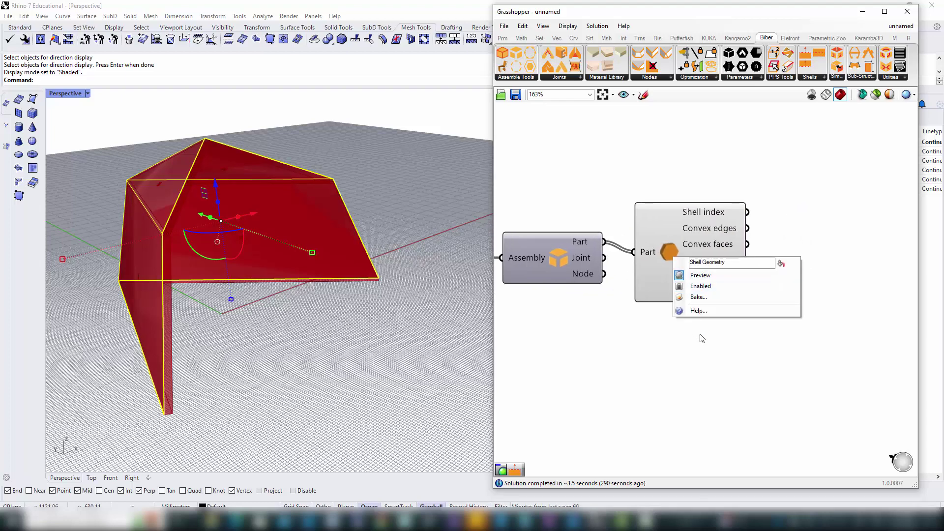
pyautogui.click(693, 277)
# Add a Custom Preview and wire the Solid output into its Geometry
pyautogui.moveTo(791, 312); pyautogui.dragTo(727, 305, button='right')
pyautogui.doubleClick(732, 286)
pyautogui.write('pre')
pyautogui.click(769, 246)
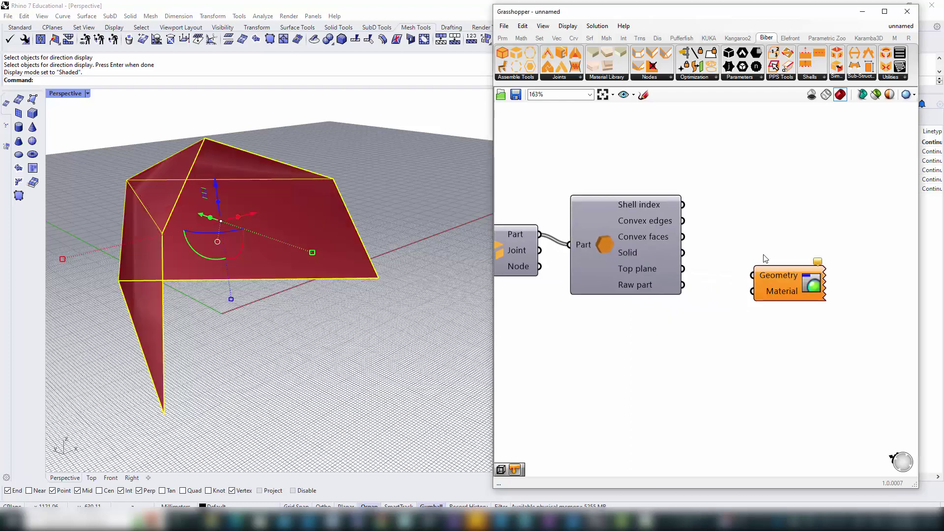
pyautogui.moveTo(683, 252); pyautogui.dragTo(752, 275)
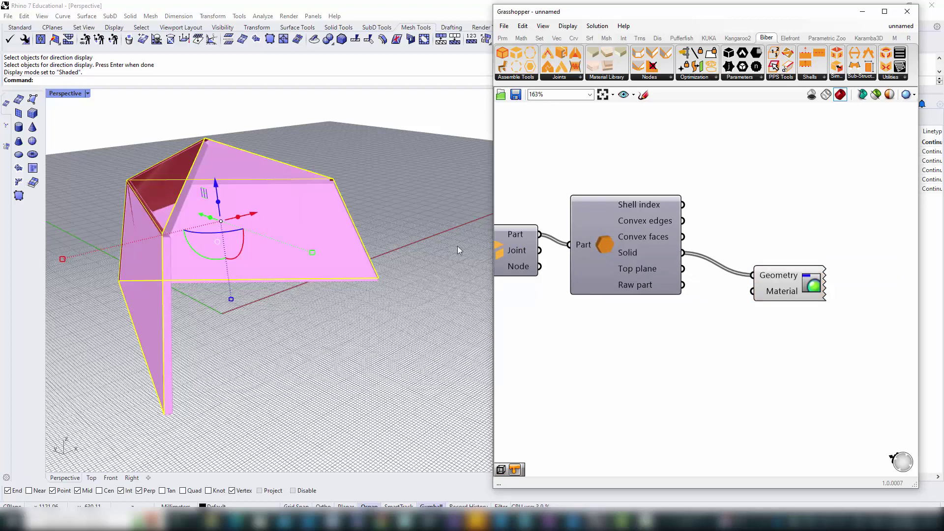
# Turn preview off for the Mesh and Mesh to PPS components
pyautogui.scroll(-5, 717, 313)
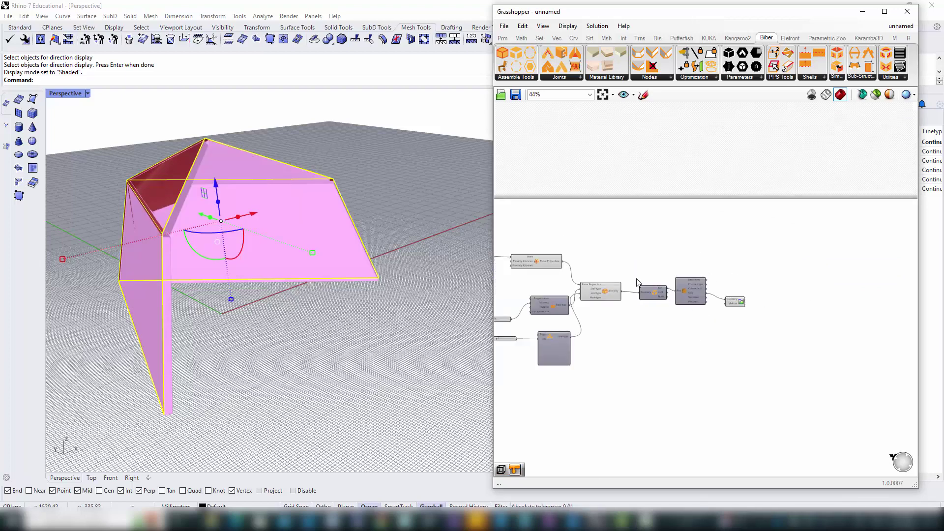
pyautogui.moveTo(640, 275); pyautogui.dragTo(816, 276, button='right')
pyautogui.click(698, 255)
pyautogui.rightClick(687, 214)
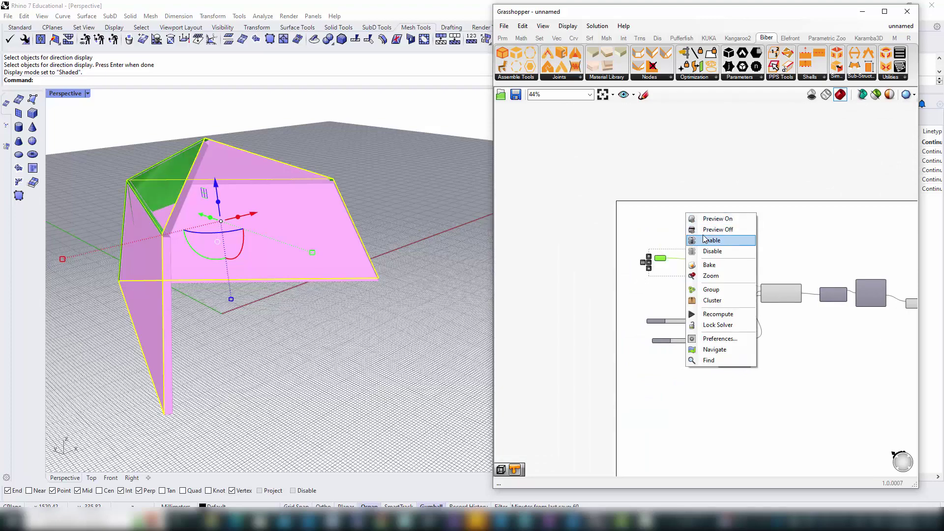
pyautogui.click(699, 230)
# Orbit the Perspective view to inspect the pink thickened plates from several sides
pyautogui.click(276, 337)
pyautogui.moveTo(277, 334); pyautogui.dragTo(217, 256, button='right')
pyautogui.moveTo(204, 157); pyautogui.dragTo(260, 283, button='right')
pyautogui.moveTo(164, 215); pyautogui.dragTo(270, 252, button='right')
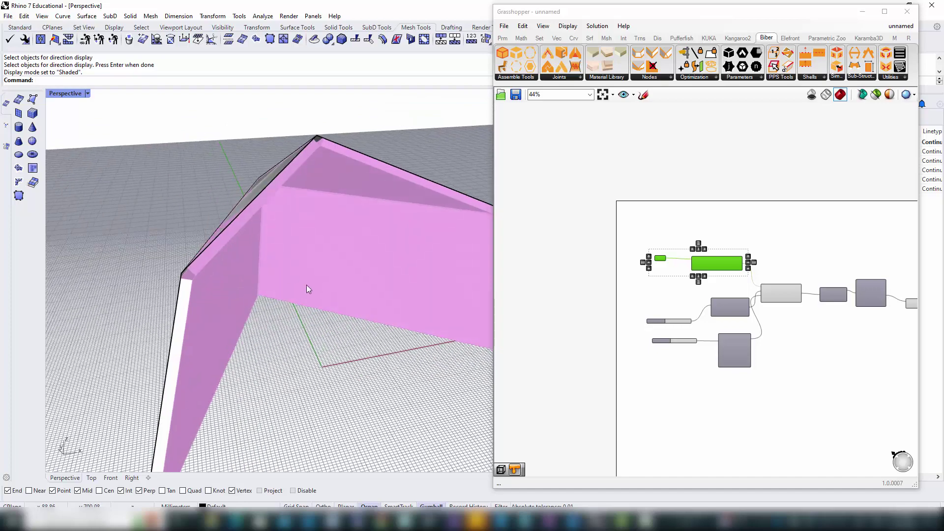
pyautogui.moveTo(310, 288); pyautogui.dragTo(270, 260, button='right')
pyautogui.click(771, 317)
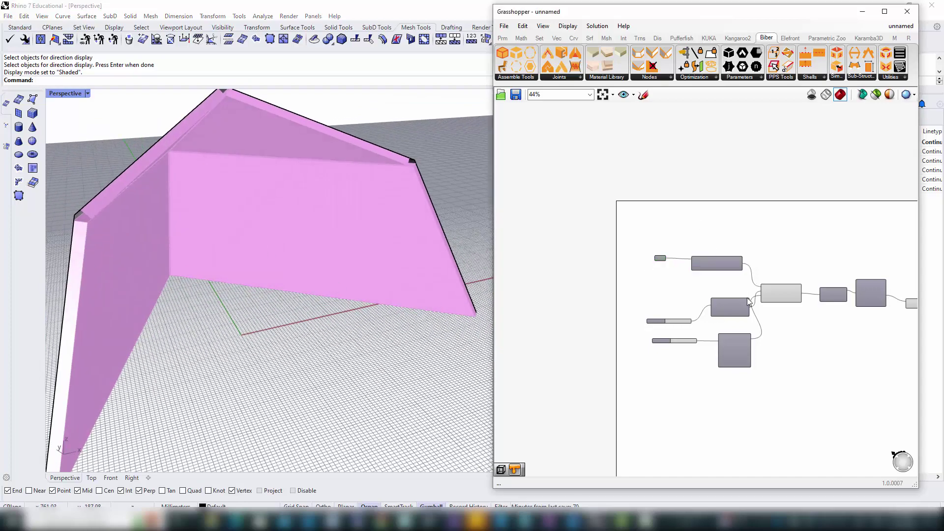
pyautogui.moveTo(836, 339); pyautogui.dragTo(739, 300, button='right')
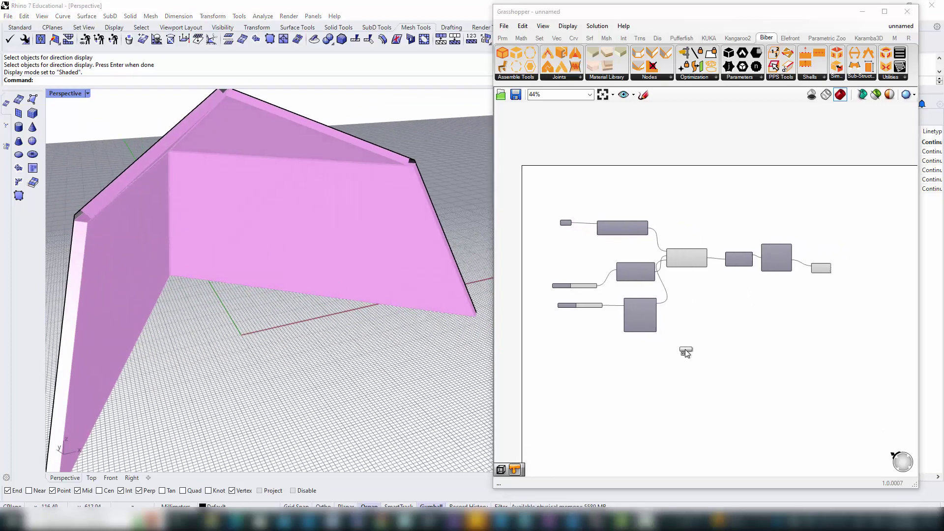
# Place a Biber Edge Support System component and wire the Assembly output into it
pyautogui.click(859, 77)
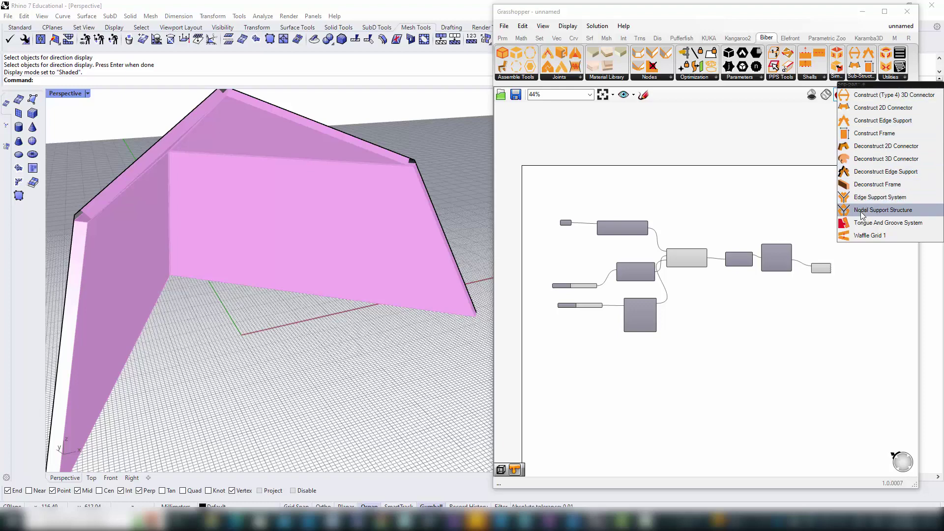
pyautogui.click(886, 197)
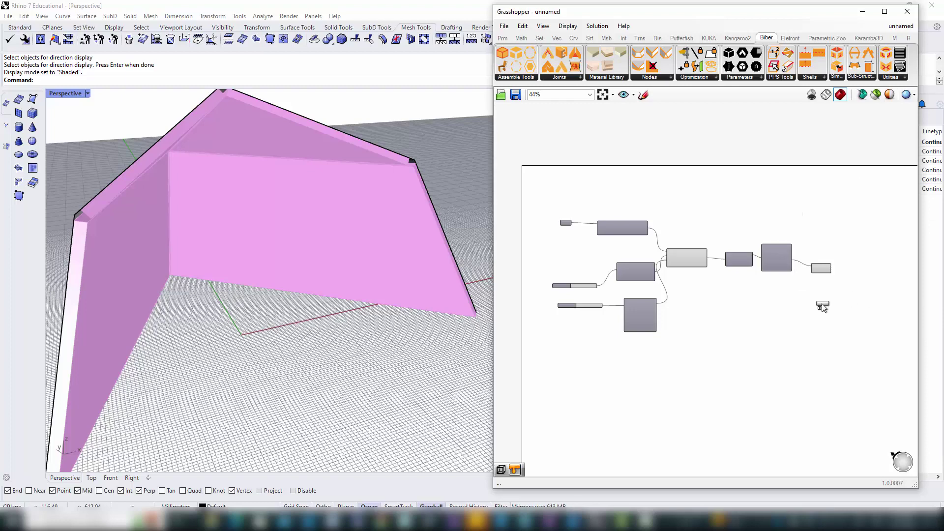
pyautogui.click(757, 338)
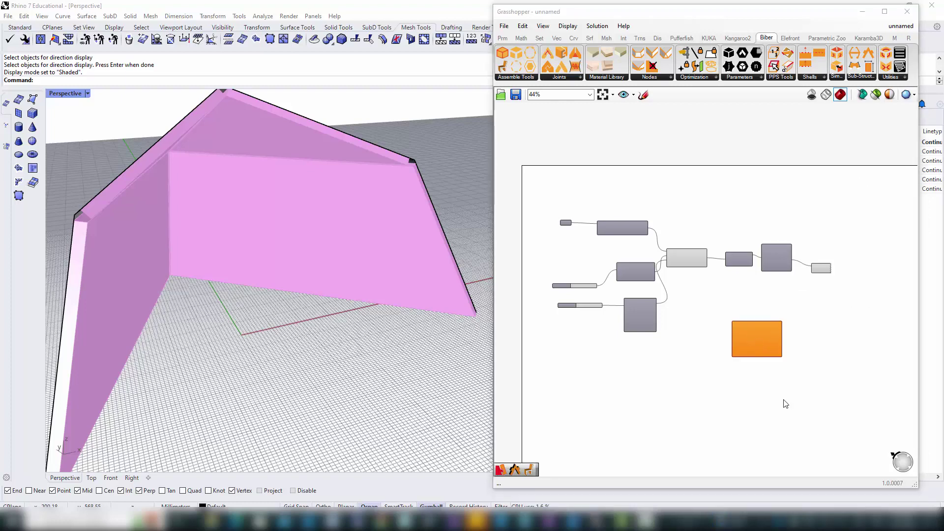
pyautogui.scroll(7, 762, 338)
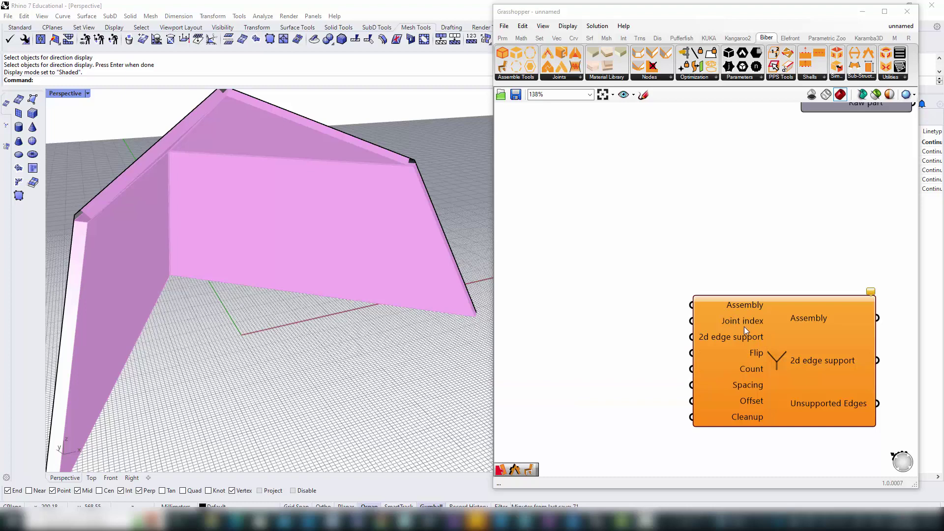
pyautogui.scroll(-1, 745, 326)
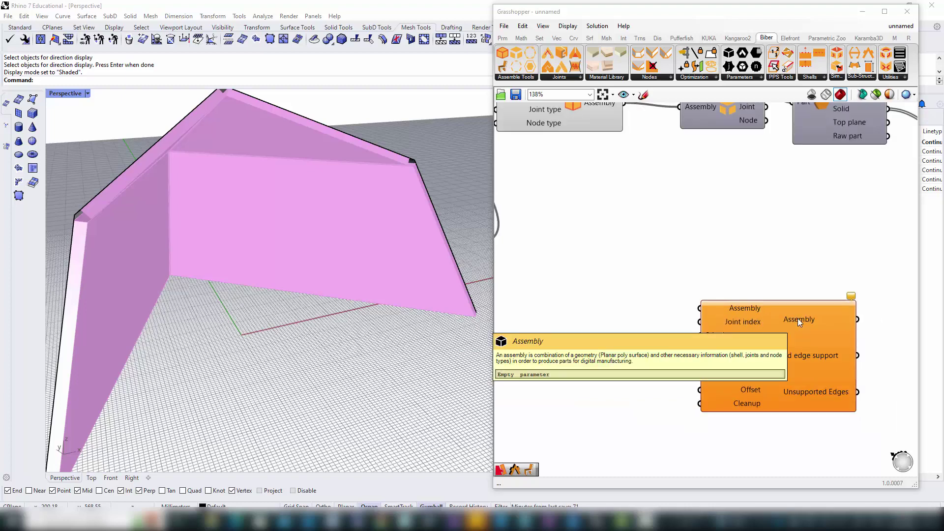
pyautogui.scroll(-1, 797, 317)
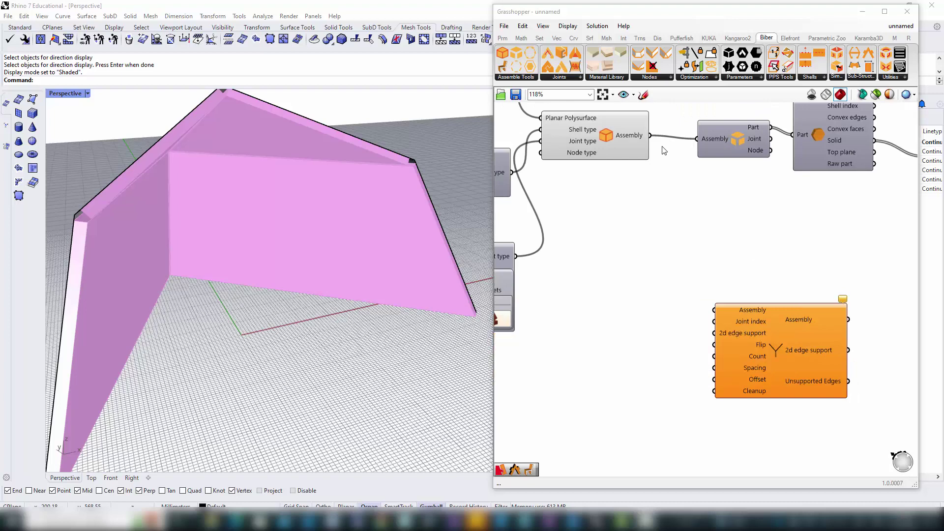
pyautogui.moveTo(651, 135); pyautogui.dragTo(716, 310)
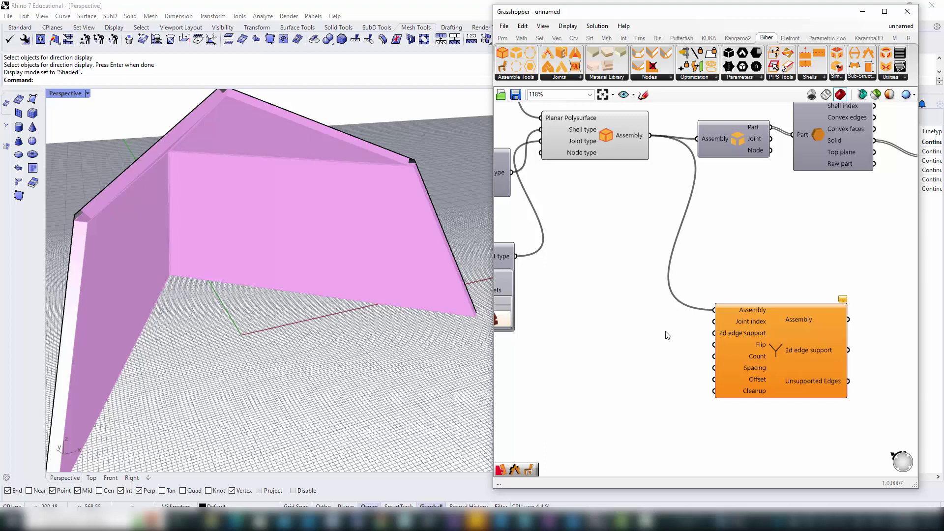
pyautogui.click(865, 78)
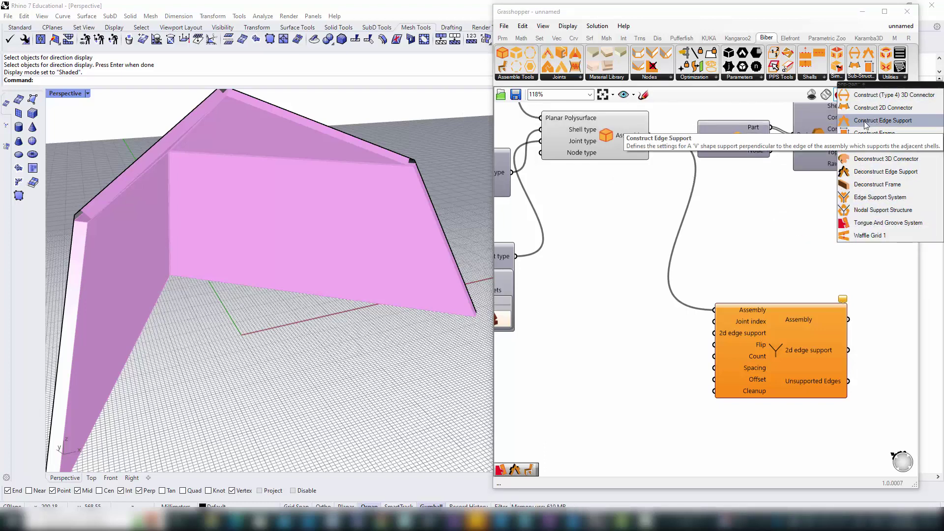
# Add a Construct Edge Support component beside the Edge Support System
pyautogui.moveTo(865, 125); pyautogui.dragTo(614, 355)
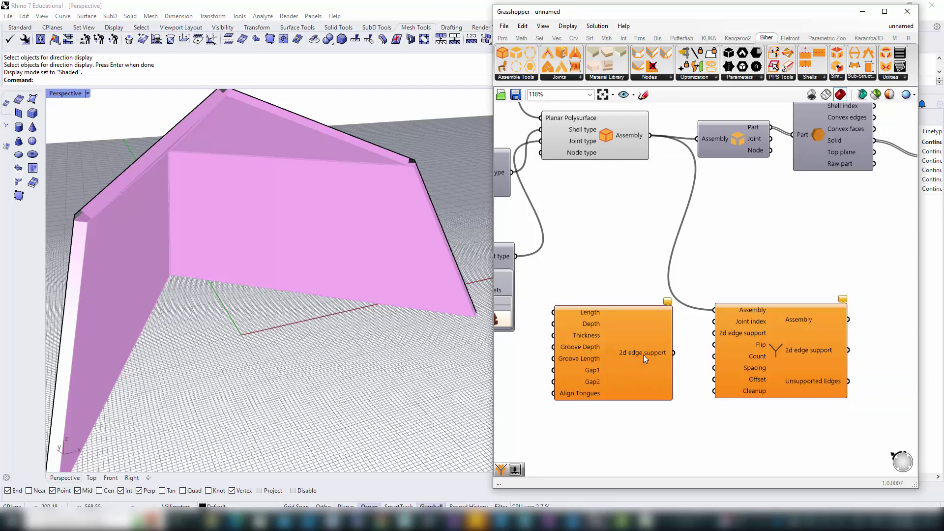
pyautogui.moveTo(675, 358); pyautogui.dragTo(699, 339)
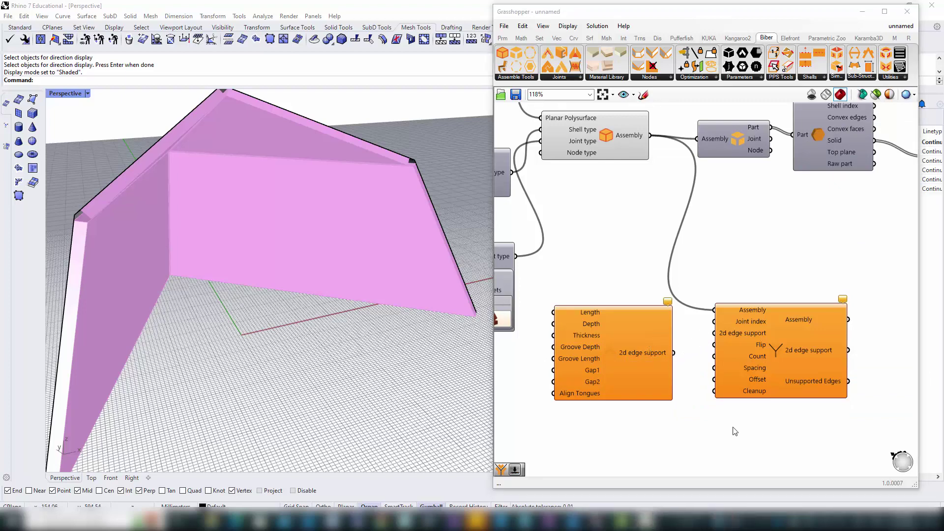
pyautogui.moveTo(731, 431); pyautogui.dragTo(702, 348, button='right')
pyautogui.moveTo(794, 348); pyautogui.dragTo(667, 289)
pyautogui.moveTo(667, 284); pyautogui.dragTo(680, 397, button='right')
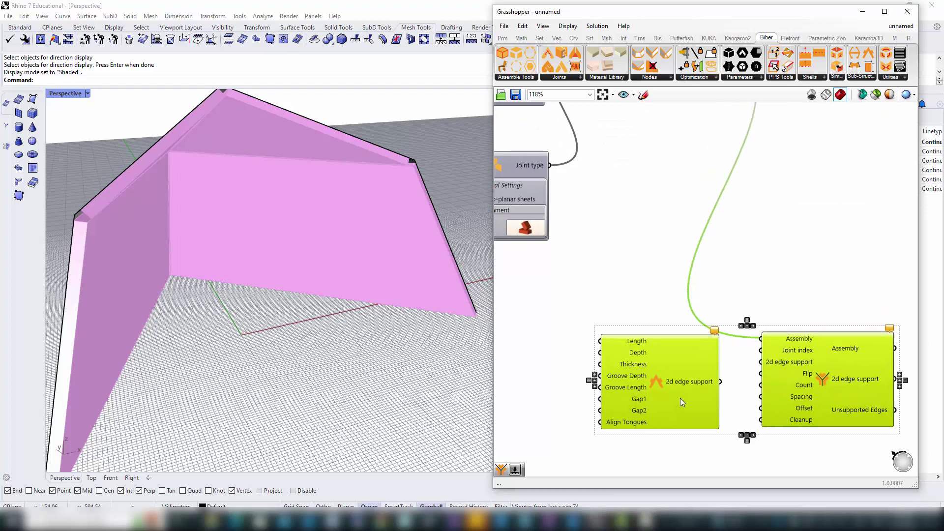
pyautogui.click(559, 321)
pyautogui.moveTo(559, 321); pyautogui.dragTo(573, 304, button='right')
# Wire sliders of 100, 10 and 25 into the edge support's Length, Depth and Thickness
pyautogui.doubleClick(551, 307)
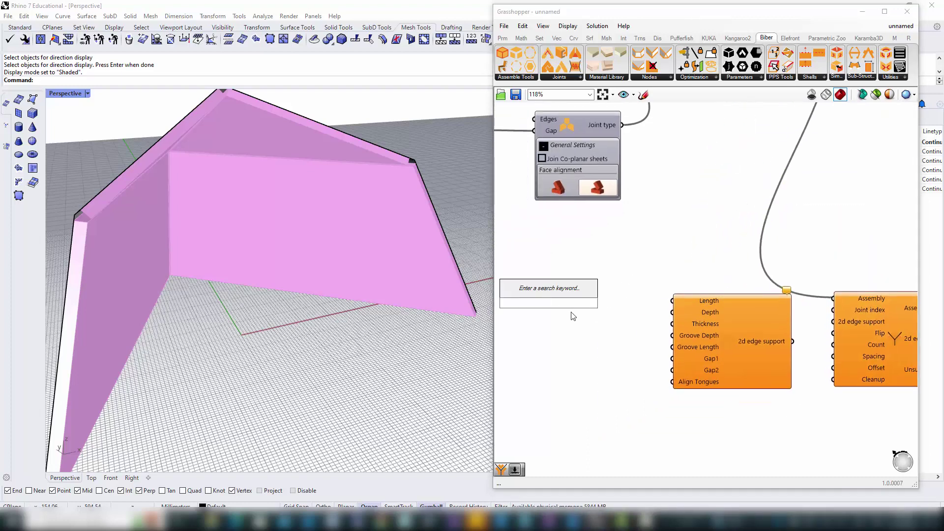
pyautogui.write('100')
pyautogui.press('Return')
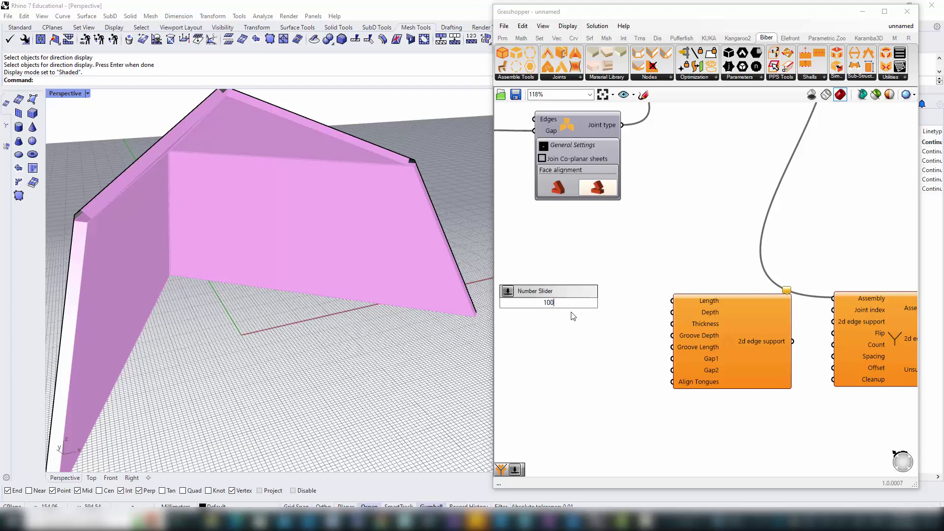
pyautogui.moveTo(609, 303); pyautogui.dragTo(673, 301)
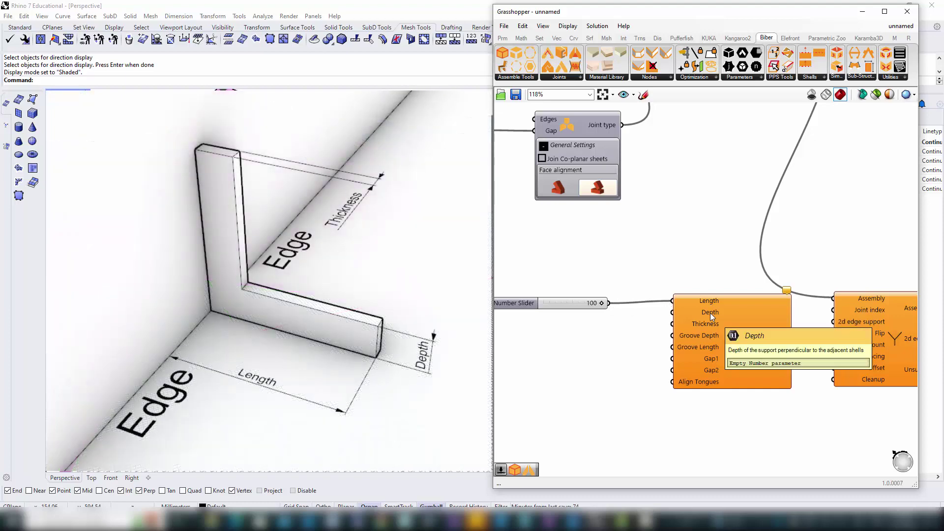
pyautogui.doubleClick(544, 322)
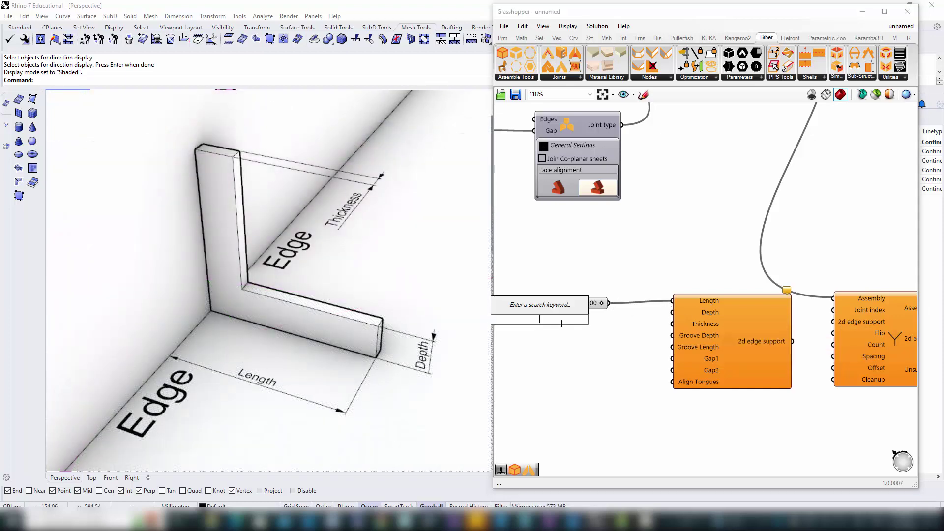
pyautogui.write('10')
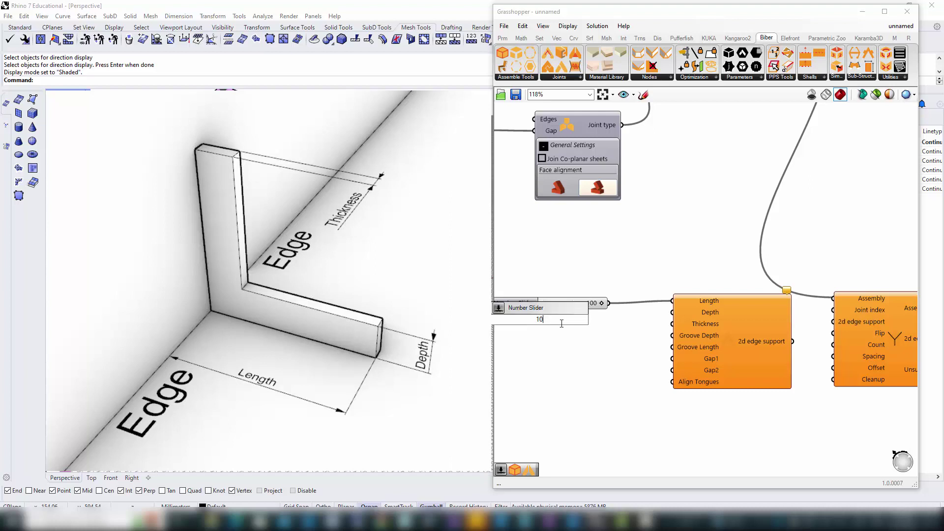
pyautogui.press('Return')
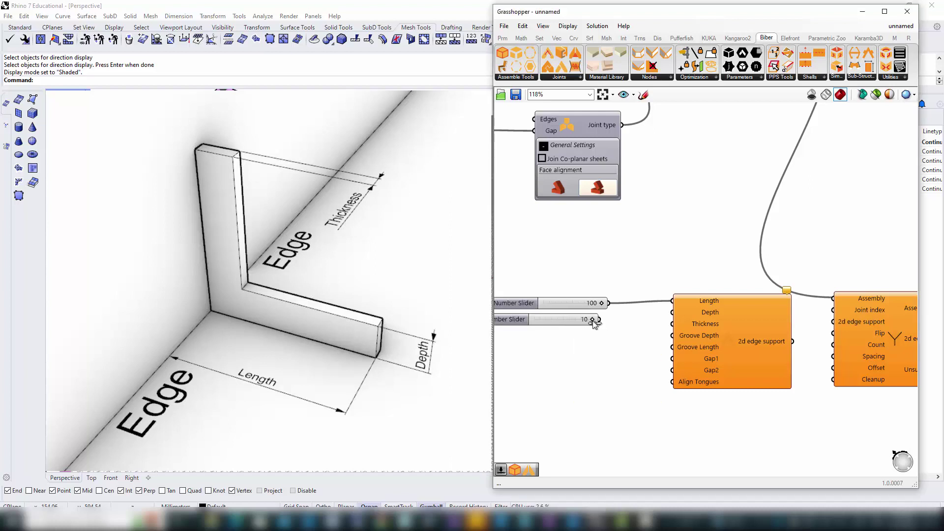
pyautogui.moveTo(598, 319); pyautogui.dragTo(672, 313)
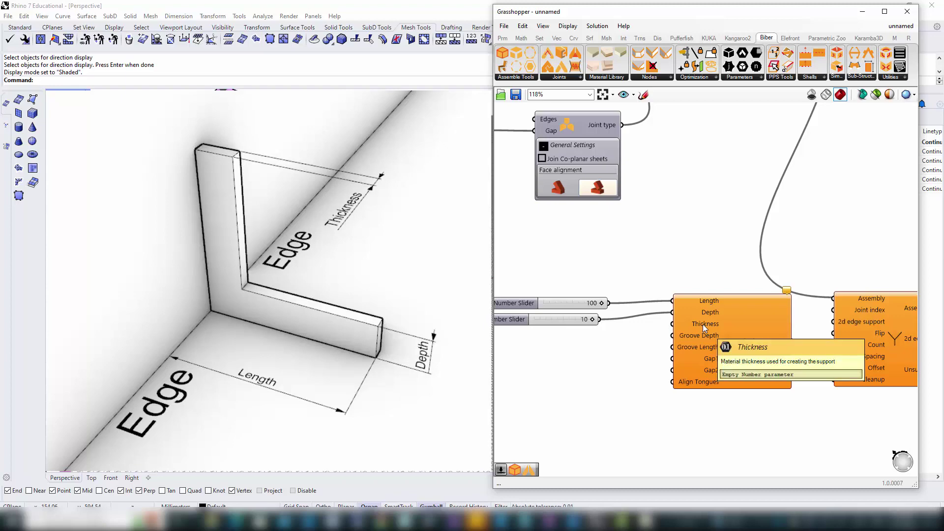
pyautogui.doubleClick(565, 349)
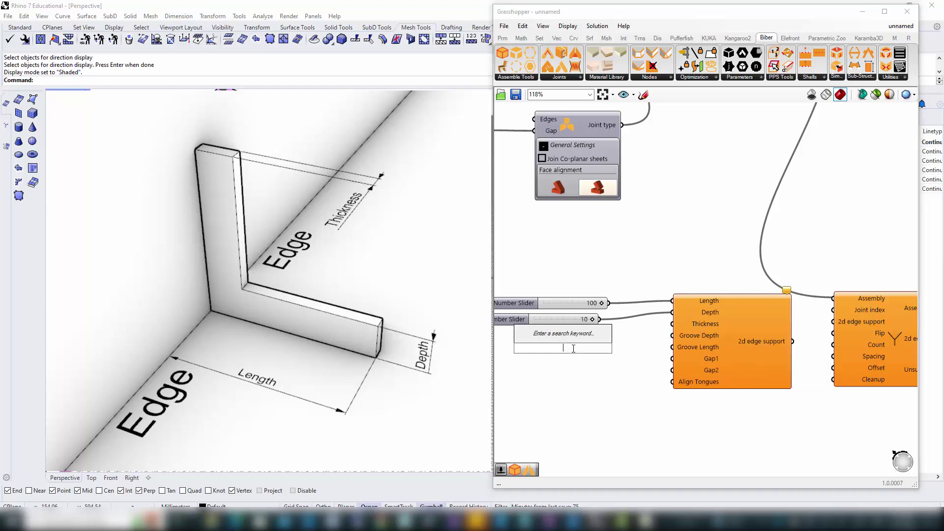
pyautogui.write('25')
pyautogui.press('Return')
pyautogui.moveTo(623, 348); pyautogui.dragTo(672, 323)
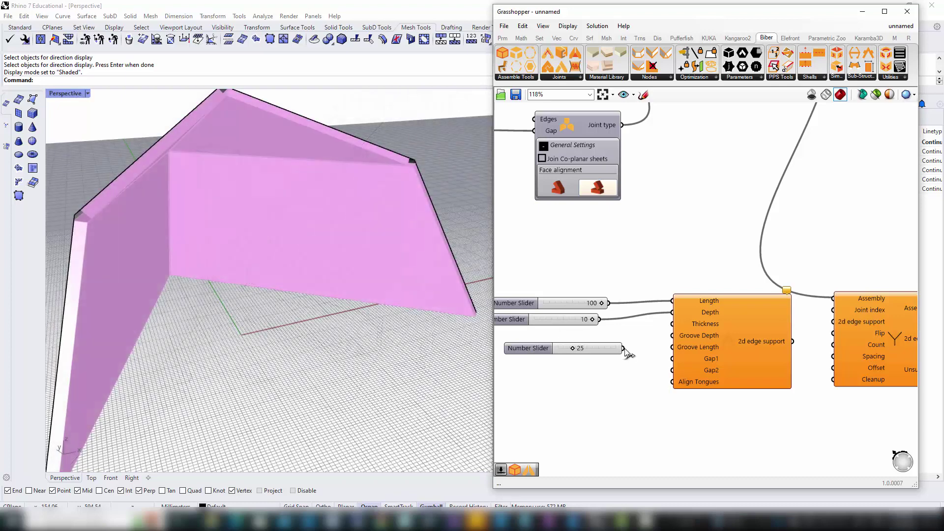
# Connect the 2d edge support output to the Edge Support System's 2d edge support input
pyautogui.moveTo(605, 347); pyautogui.dragTo(580, 336)
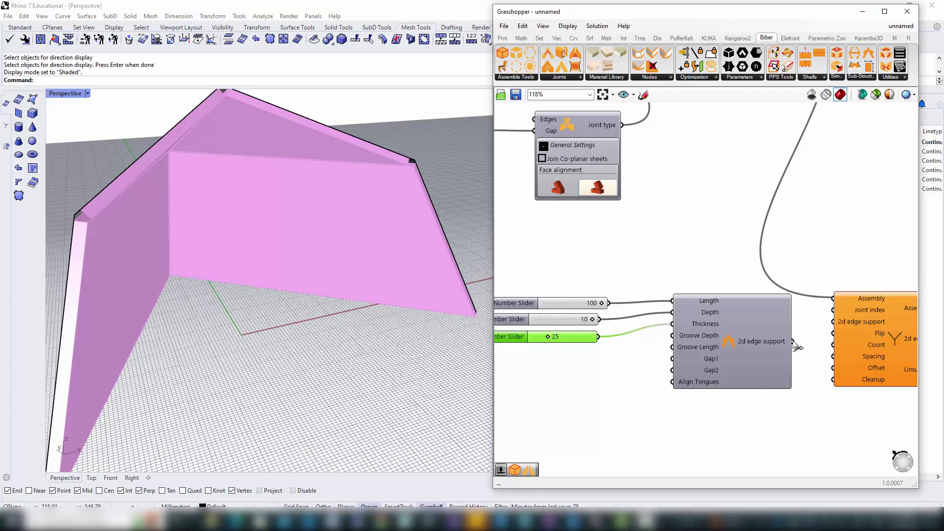
pyautogui.moveTo(793, 342); pyautogui.dragTo(829, 325)
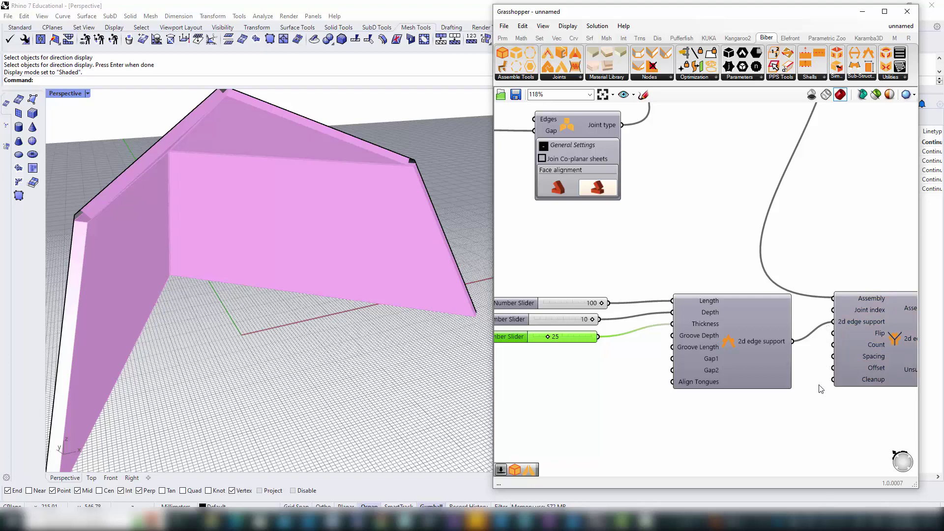
pyautogui.moveTo(821, 389); pyautogui.dragTo(626, 399, button='right')
# Orbit and zoom the shell to inspect the new slots along the plate edges
pyautogui.moveTo(727, 321)
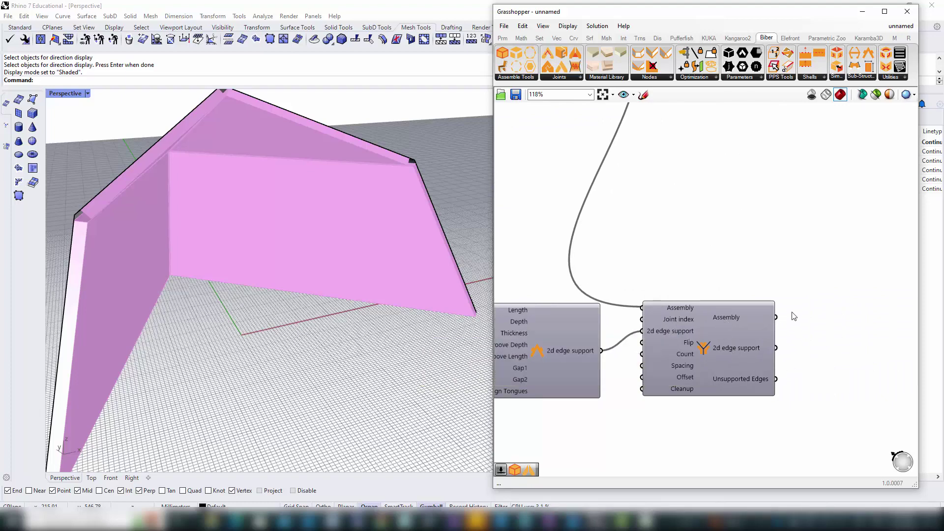
pyautogui.moveTo(792, 313); pyautogui.dragTo(741, 292, button='right')
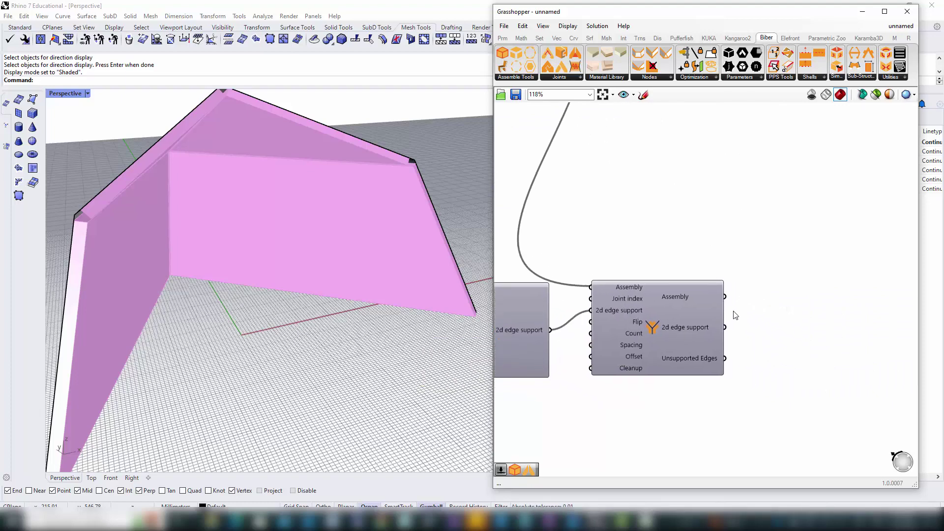
pyautogui.moveTo(729, 304); pyautogui.dragTo(642, 181, button='right')
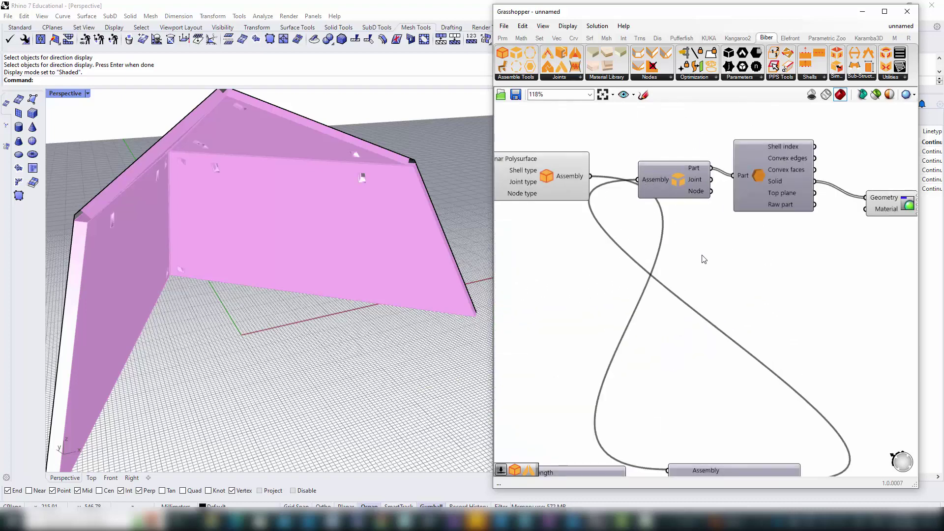
pyautogui.moveTo(240, 223); pyautogui.dragTo(225, 189, button='right')
pyautogui.scroll(2, 335, 174)
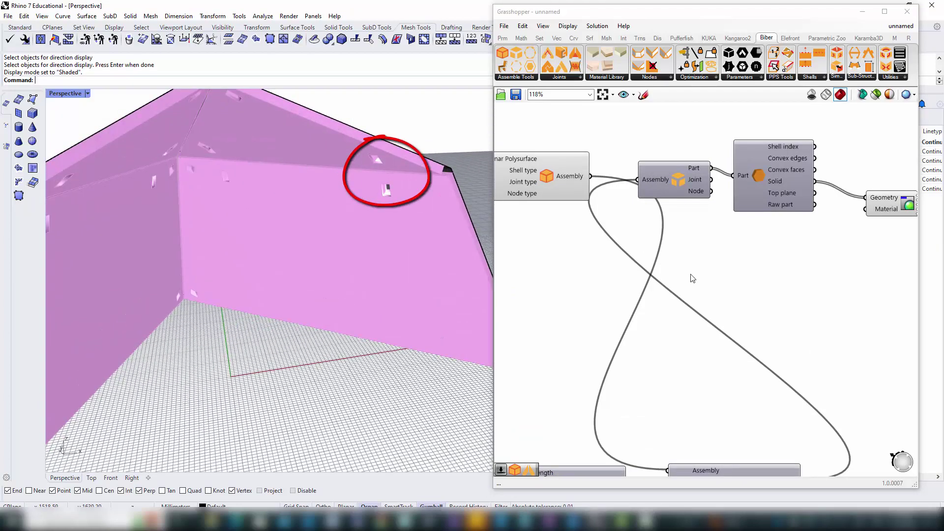
pyautogui.scroll(-3, 693, 279)
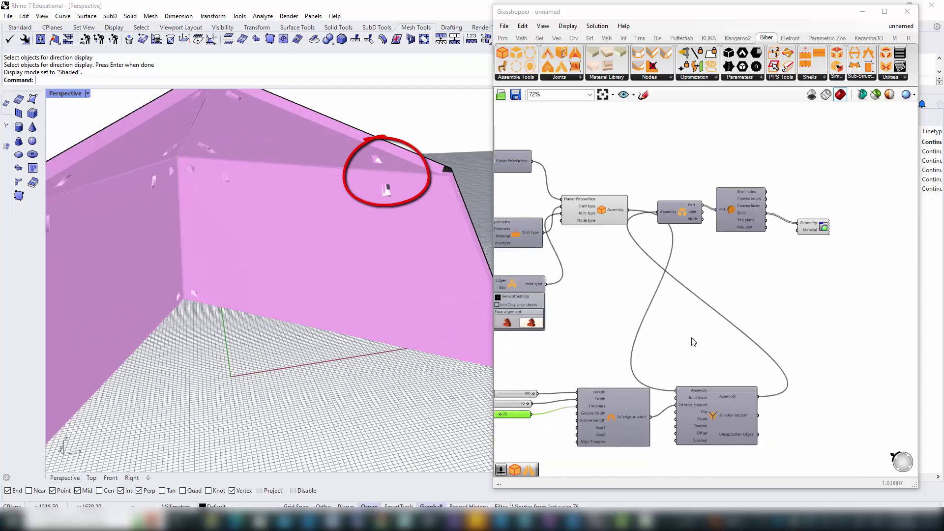
pyautogui.moveTo(692, 337)
pyautogui.mouseDown(button='right')
pyautogui.moveTo(671, 281)
pyautogui.moveTo(677, 338)
pyautogui.mouseUp(button='right')
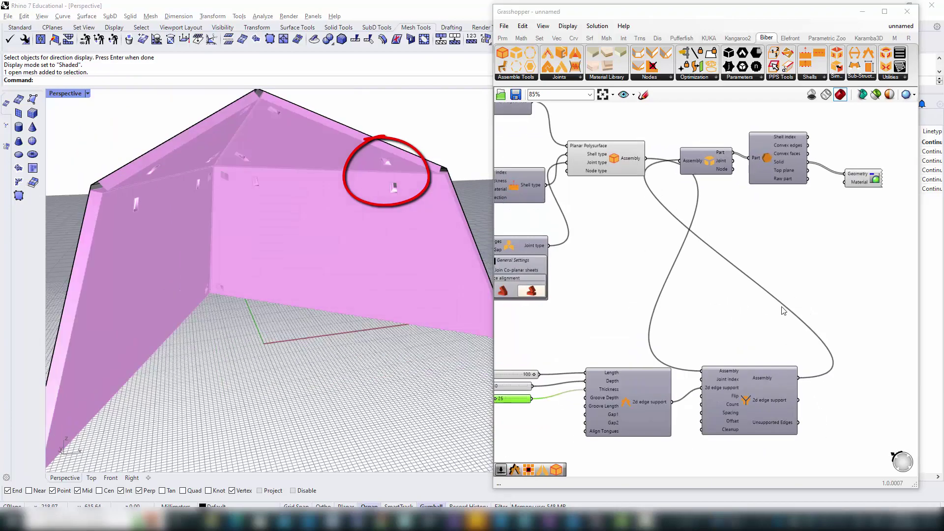
# Add a Deconstruct Edge Support component from the Biber sub-structure components
pyautogui.moveTo(772, 400)
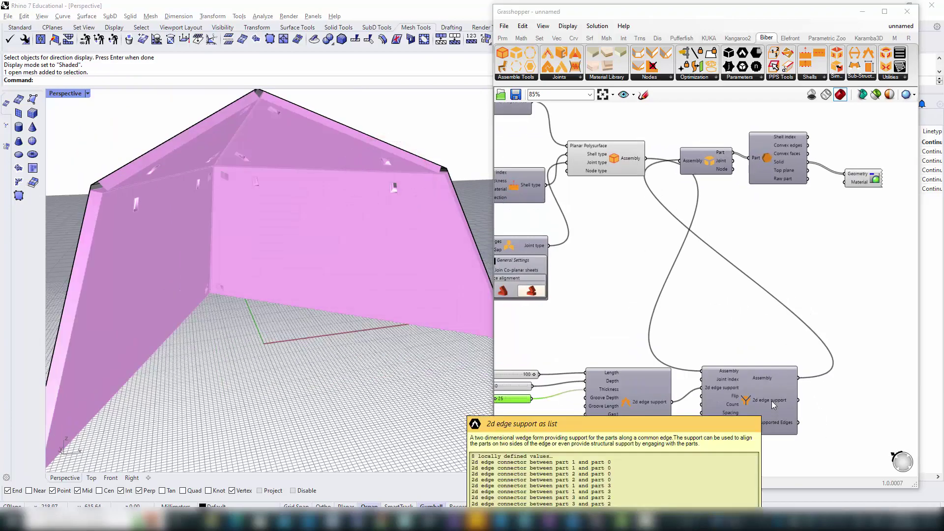
pyautogui.click(862, 77)
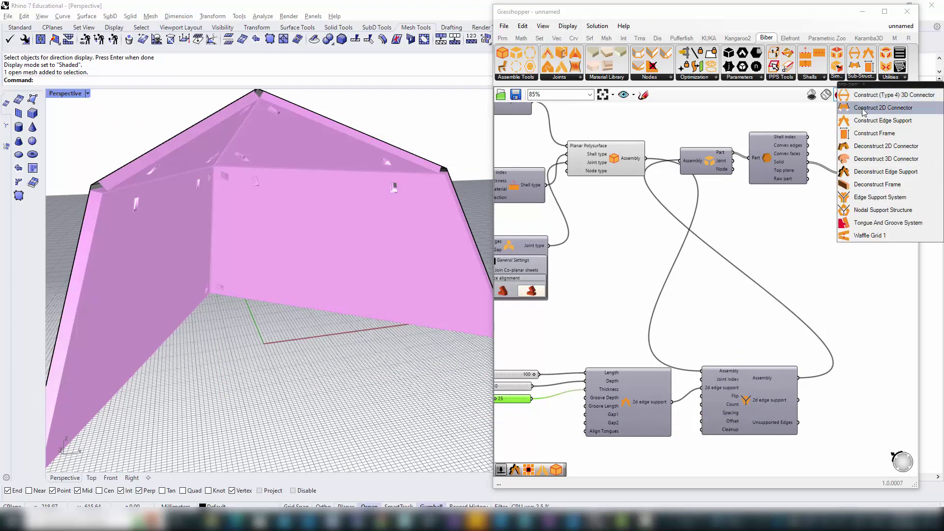
pyautogui.click(868, 172)
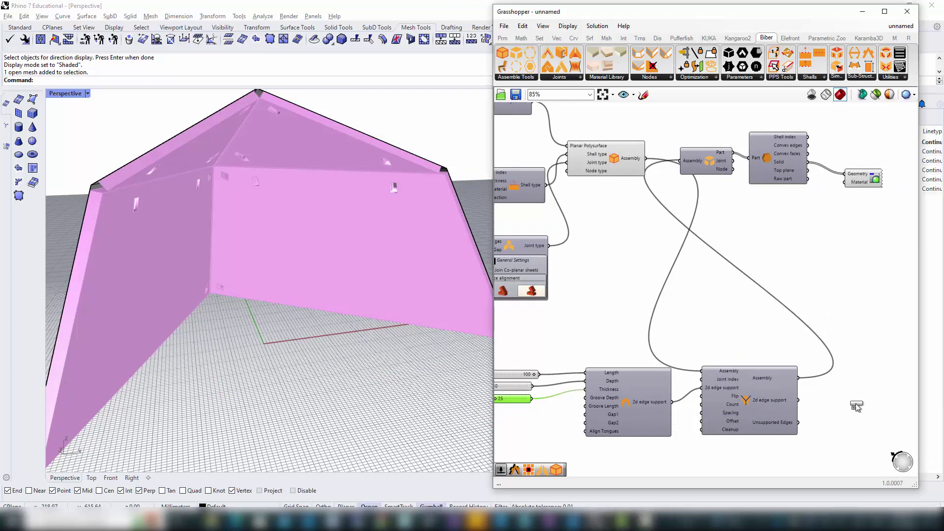
pyautogui.click(869, 396)
pyautogui.moveTo(853, 327); pyautogui.dragTo(775, 274, button='right')
pyautogui.scroll(3, 701, 367)
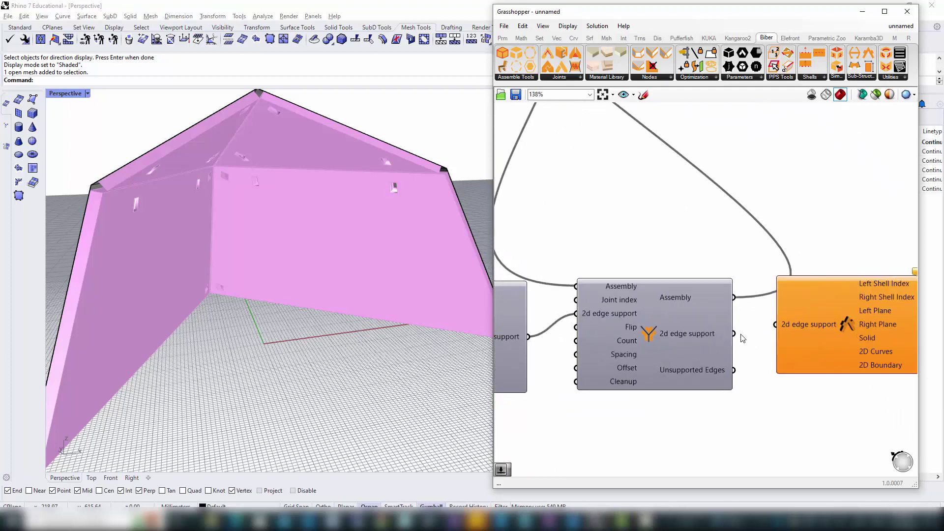
pyautogui.scroll(-4, 701, 368)
pyautogui.scroll(3, 729, 314)
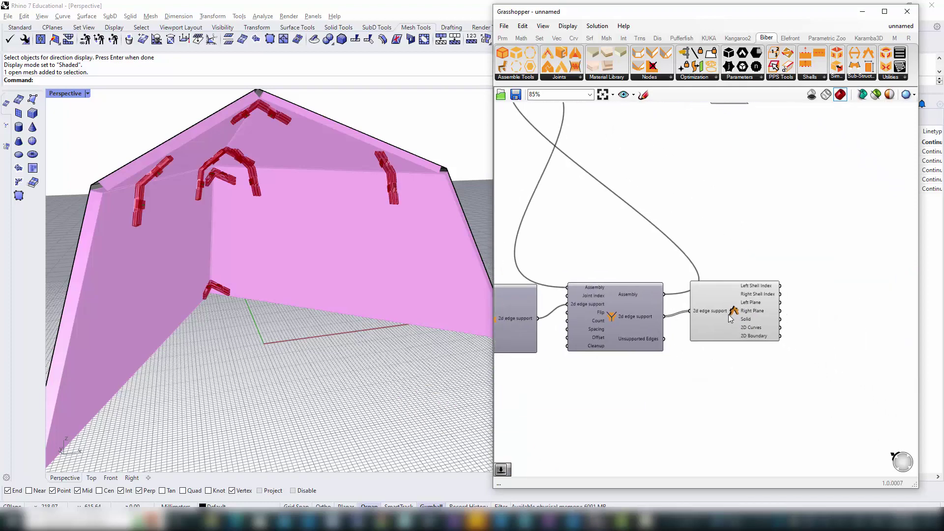
pyautogui.moveTo(729, 313); pyautogui.dragTo(749, 317)
# Add a Custom Preview of the support solids and hide the edge support's default preview
pyautogui.doubleClick(838, 338)
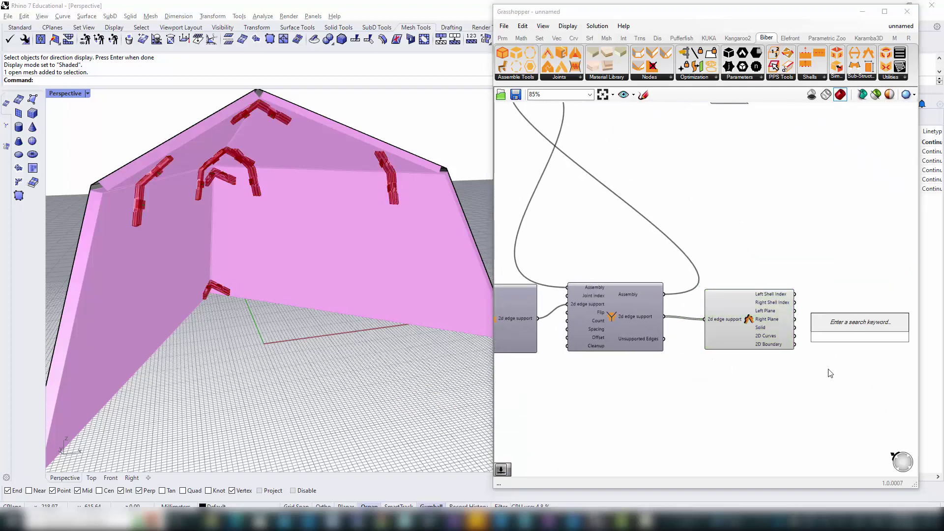
pyautogui.write('preview')
pyautogui.click(833, 302)
pyautogui.scroll(3, 828, 326)
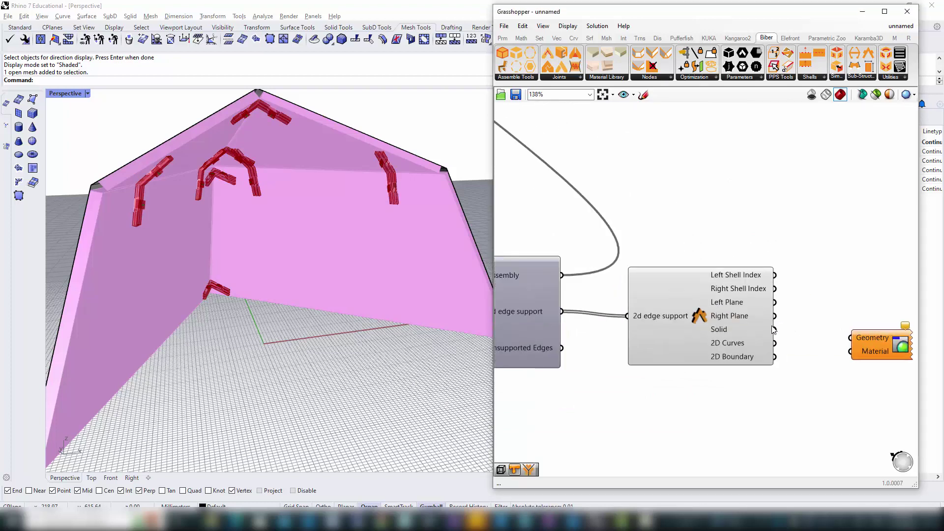
pyautogui.moveTo(775, 329); pyautogui.dragTo(850, 338)
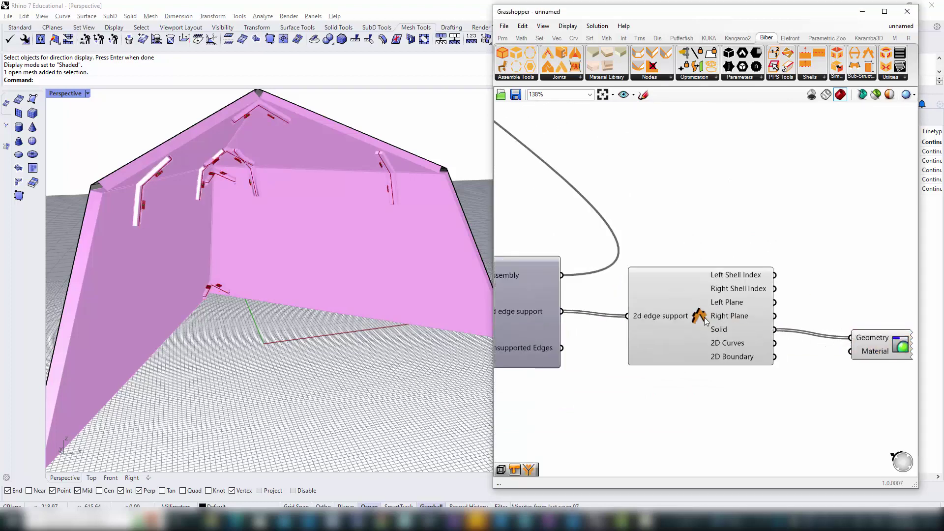
pyautogui.middleClick(727, 352)
pyautogui.click(734, 356)
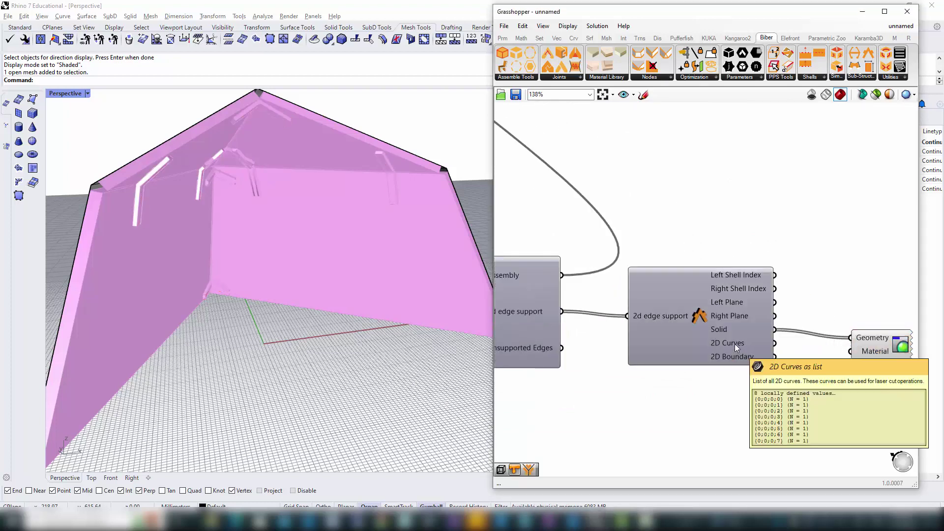
# Add a Colour Swatch set to red as the supports' preview material
pyautogui.doubleClick(787, 418)
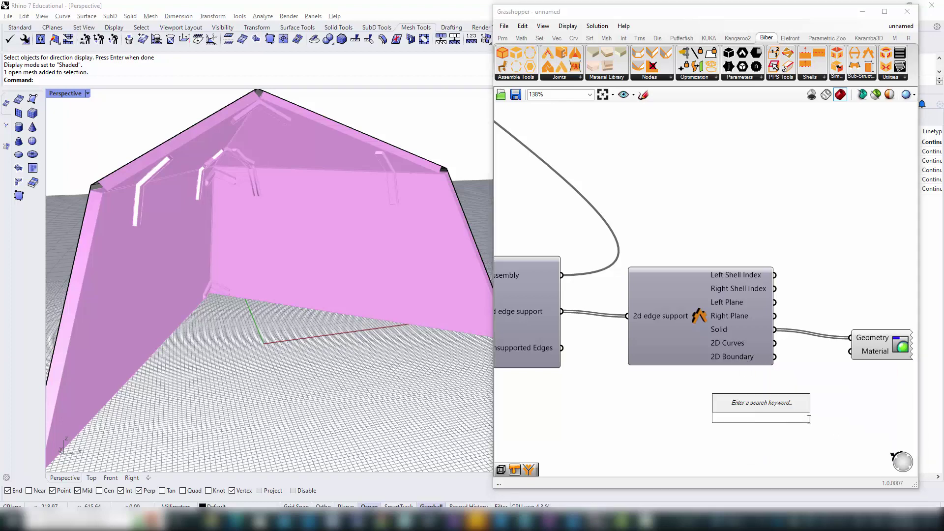
pyautogui.write('colo')
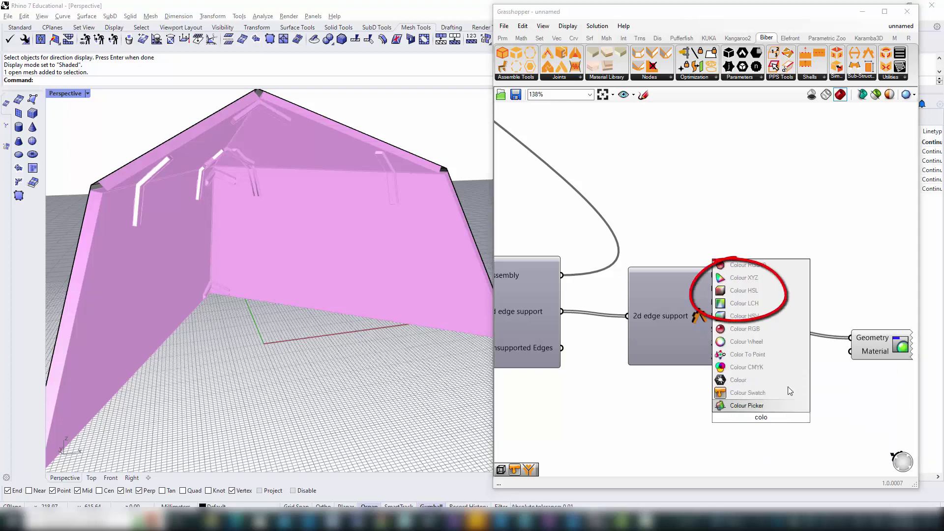
pyautogui.click(787, 392)
pyautogui.click(797, 418)
pyautogui.click(808, 379)
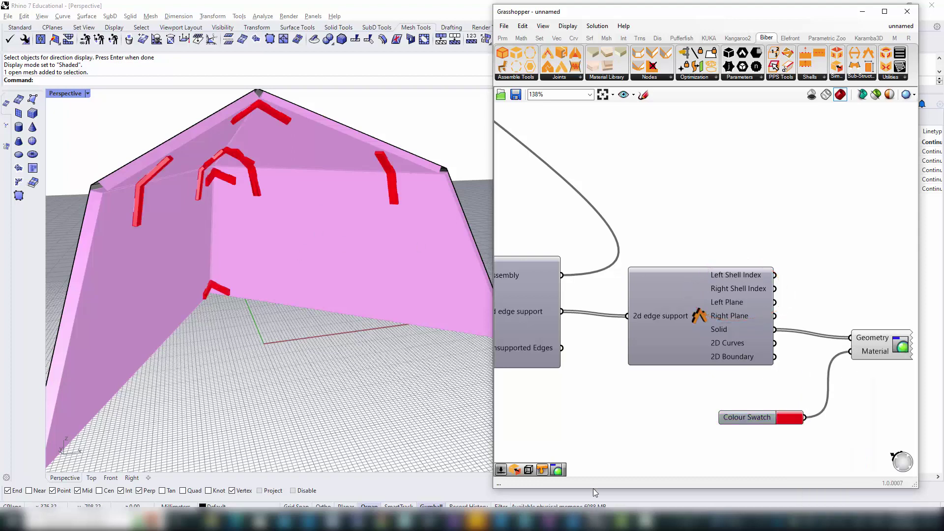
# Set the 2d edge support sliders to Length 89, Depth 24 and Thickness 24
pyautogui.scroll(-3, 617, 396)
pyautogui.scroll(3, 786, 400)
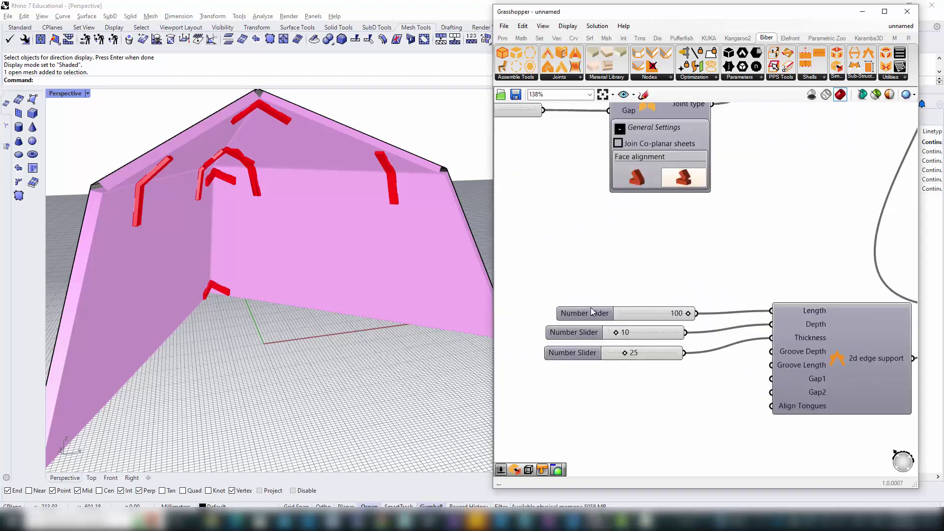
pyautogui.scroll(2, 650, 302)
pyautogui.moveTo(691, 315)
pyautogui.mouseDown()
pyautogui.moveTo(671, 317)
pyautogui.moveTo(688, 318)
pyautogui.mouseUp()
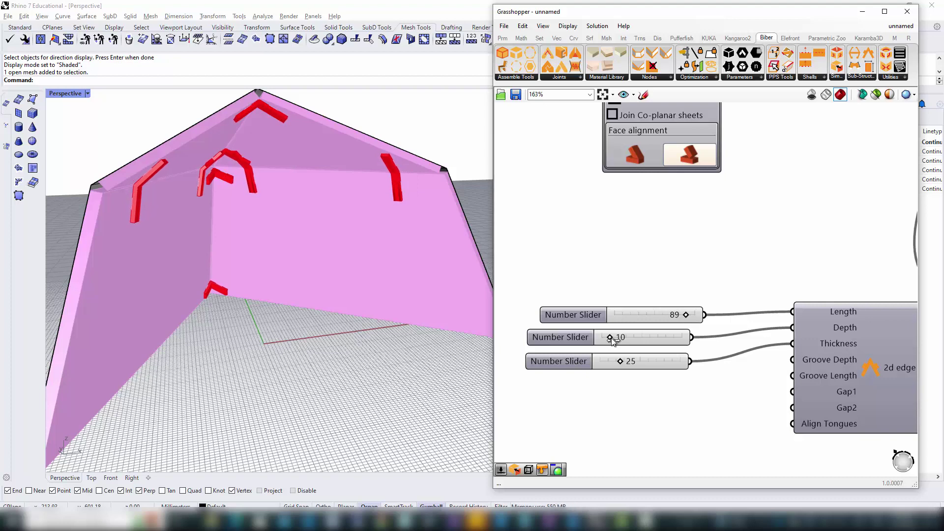
pyautogui.moveTo(612, 338); pyautogui.dragTo(622, 362)
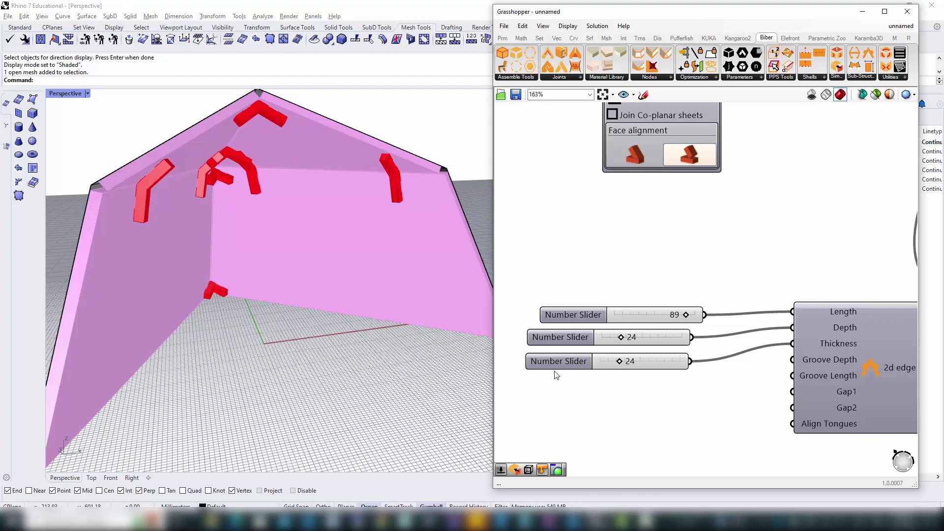
# Wire a Number Slider set to 3 into Count, then reduce it to 2 supports per edge
pyautogui.moveTo(707, 404); pyautogui.dragTo(694, 356, button='right')
pyautogui.scroll(-3, 664, 351)
pyautogui.moveTo(796, 346); pyautogui.dragTo(708, 308, button='right')
pyautogui.scroll(4, 693, 297)
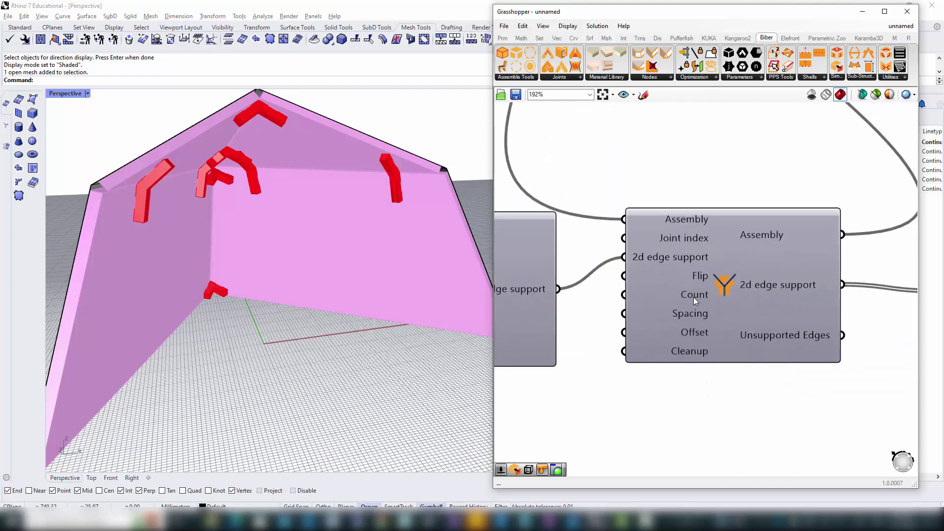
pyautogui.doubleClick(571, 410)
pyautogui.write('3')
pyautogui.press('Return')
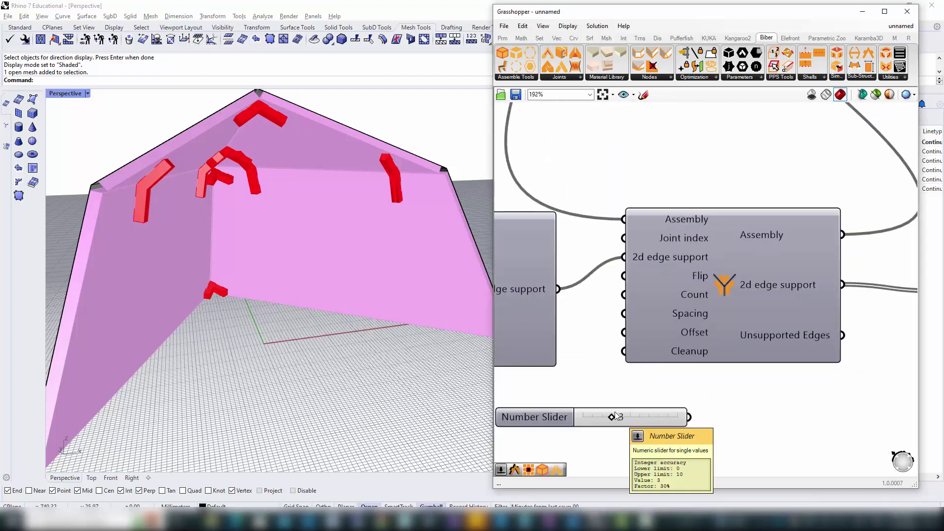
pyautogui.moveTo(689, 416); pyautogui.dragTo(623, 294)
pyautogui.scroll(3, 602, 421)
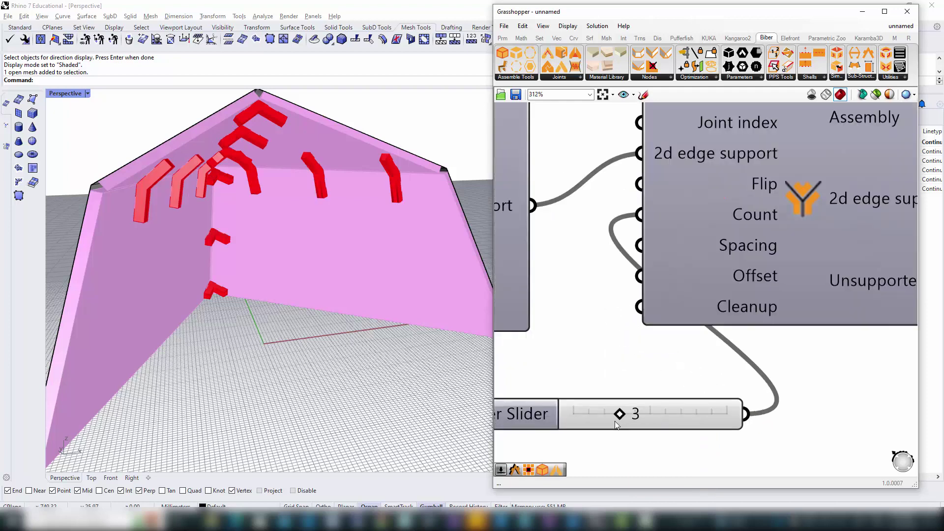
pyautogui.moveTo(605, 414)
pyautogui.mouseDown()
pyautogui.moveTo(656, 414)
pyautogui.moveTo(603, 416)
pyautogui.mouseUp()
pyautogui.scroll(-3, 675, 400)
pyautogui.click(577, 396)
pyautogui.moveTo(680, 328); pyautogui.dragTo(739, 273, button='right')
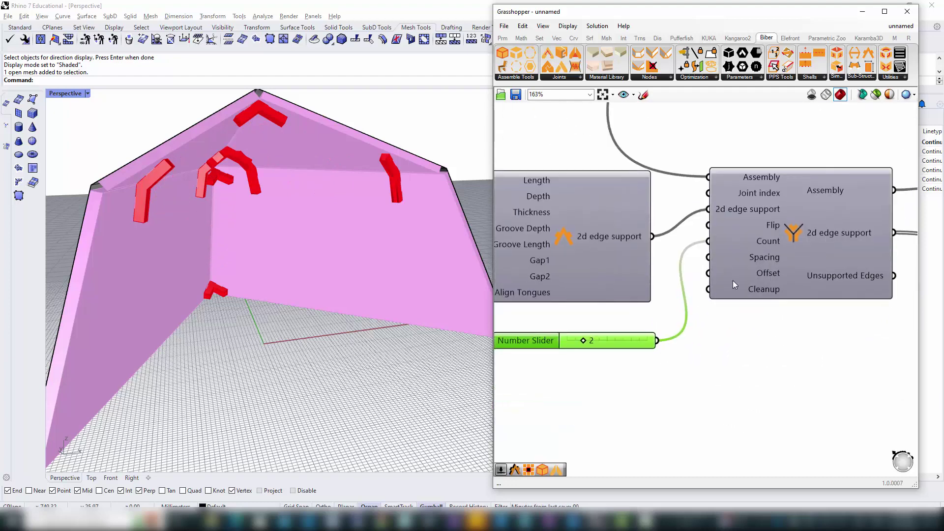
# Wire a 100.0 slider into Spacing, set Count to 0, and adjust the support spacing
pyautogui.moveTo(758, 259)
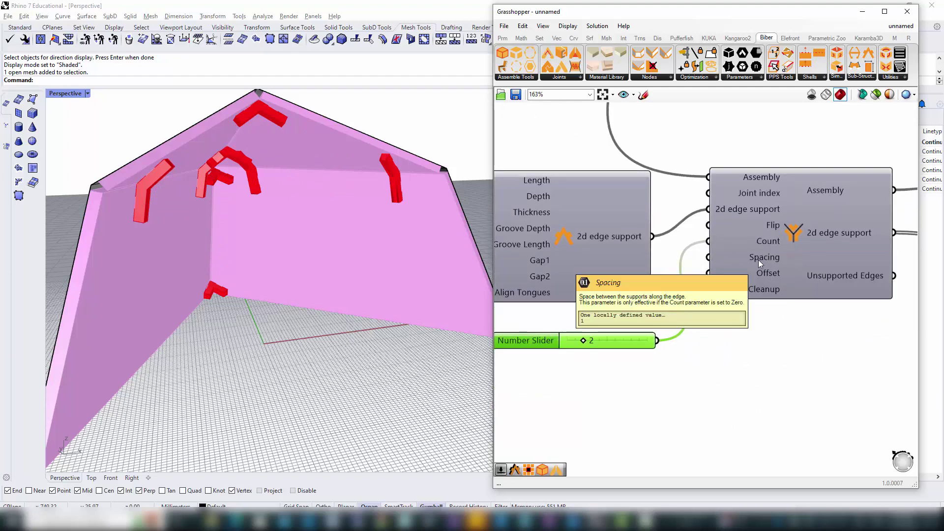
pyautogui.doubleClick(586, 384)
pyautogui.write('100.0')
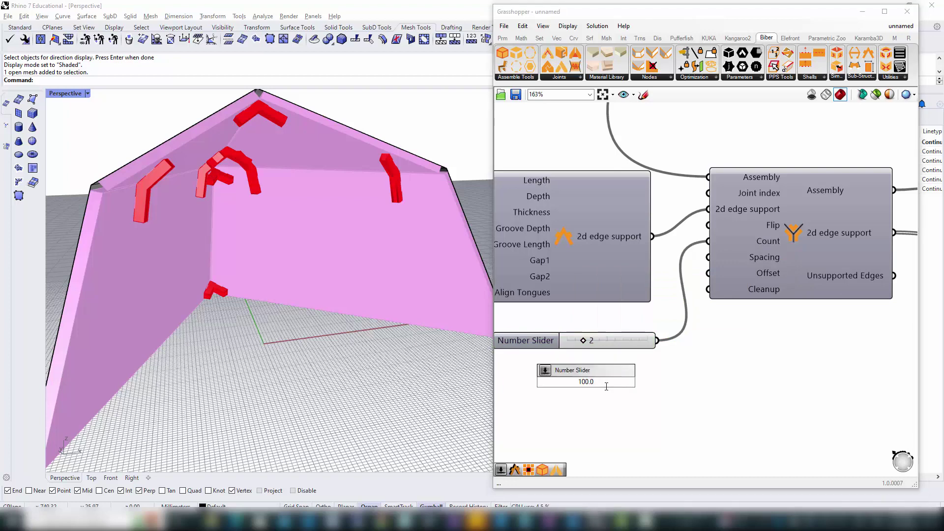
pyautogui.write('<')
pyautogui.press('Return')
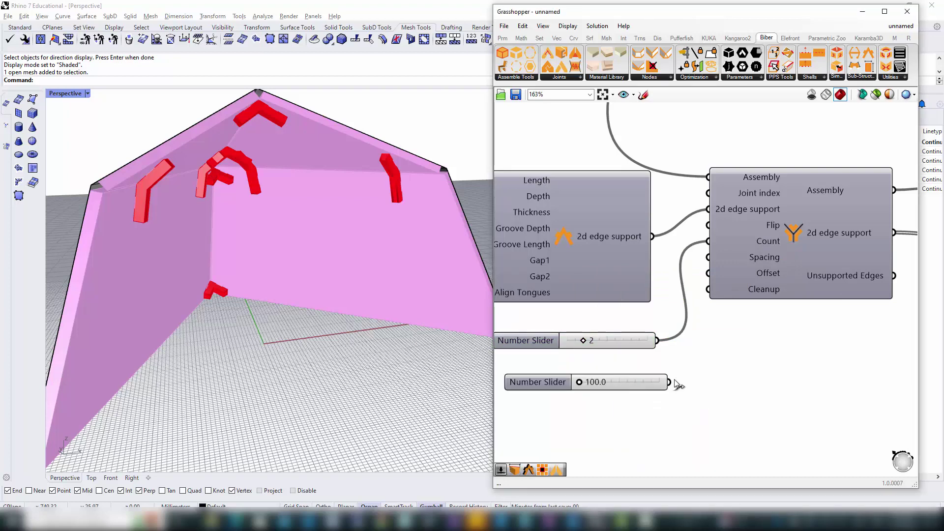
pyautogui.moveTo(670, 382); pyautogui.dragTo(708, 257)
pyautogui.rightClick(767, 242)
pyautogui.click(601, 337)
pyautogui.moveTo(601, 338); pyautogui.dragTo(567, 340)
pyautogui.scroll(3, 583, 387)
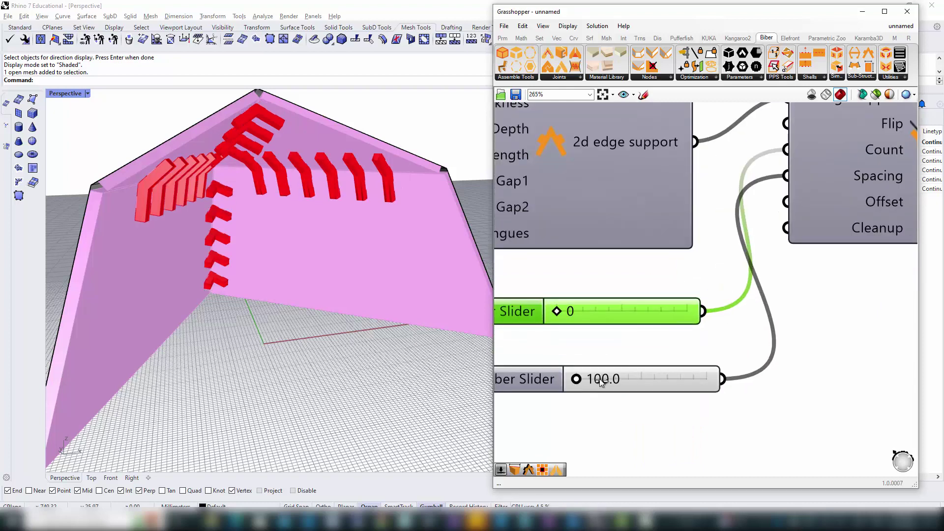
pyautogui.moveTo(597, 380); pyautogui.dragTo(651, 379)
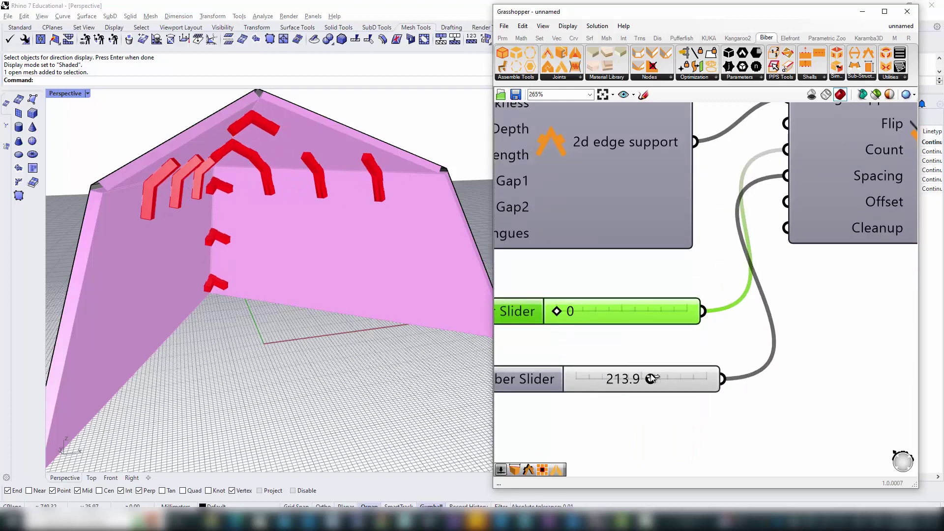
pyautogui.moveTo(291, 295)
pyautogui.mouseDown(button='right')
pyautogui.moveTo(304, 257)
pyautogui.moveTo(280, 257)
pyautogui.moveTo(275, 284)
pyautogui.moveTo(288, 292)
pyautogui.mouseUp(button='right')
pyautogui.scroll(-3, 677, 379)
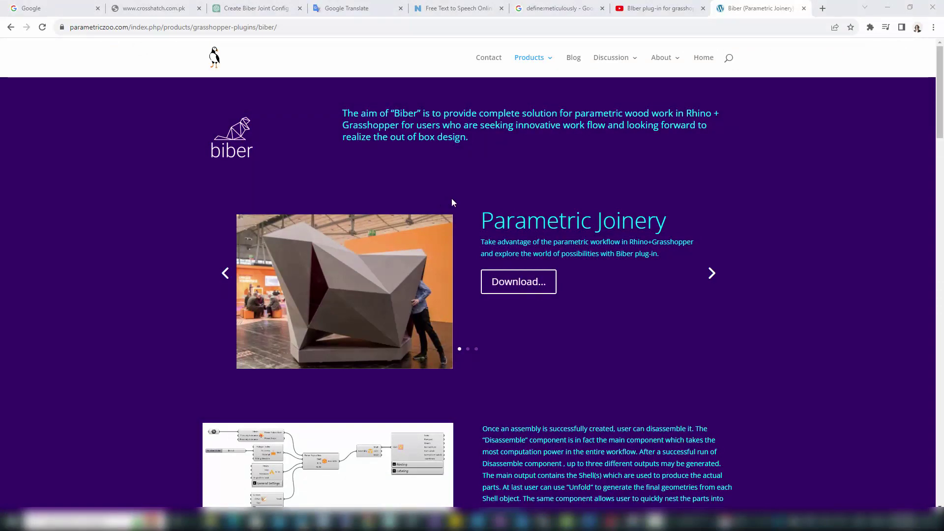
# Scroll the Biber page past pricing, Learn Biber and Version Log to the Let's Discuss forum
pyautogui.scroll(-2, 766, 199)
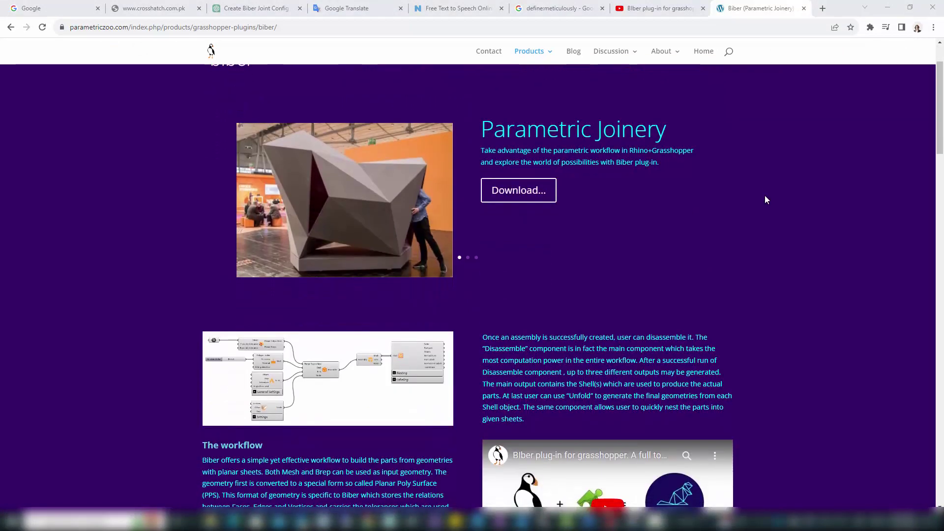
pyautogui.scroll(-2, 766, 198)
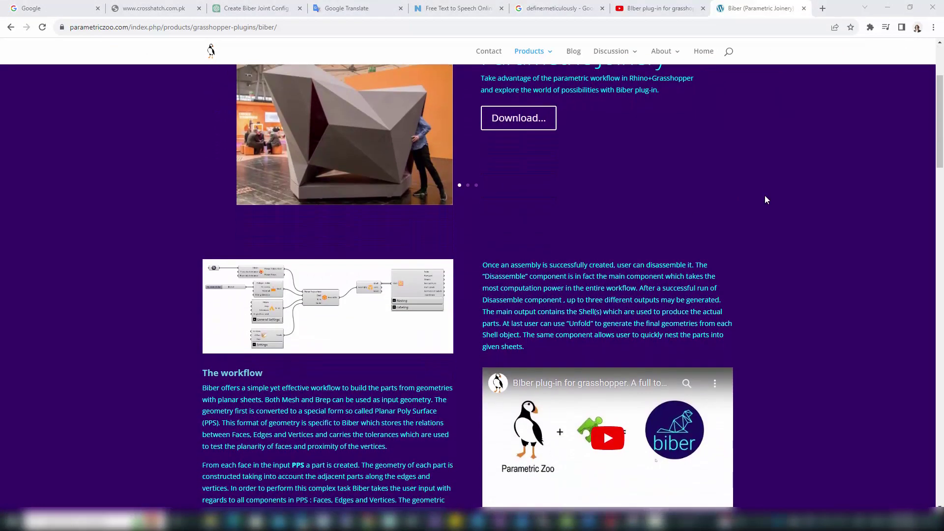
pyautogui.scroll(-3, 765, 199)
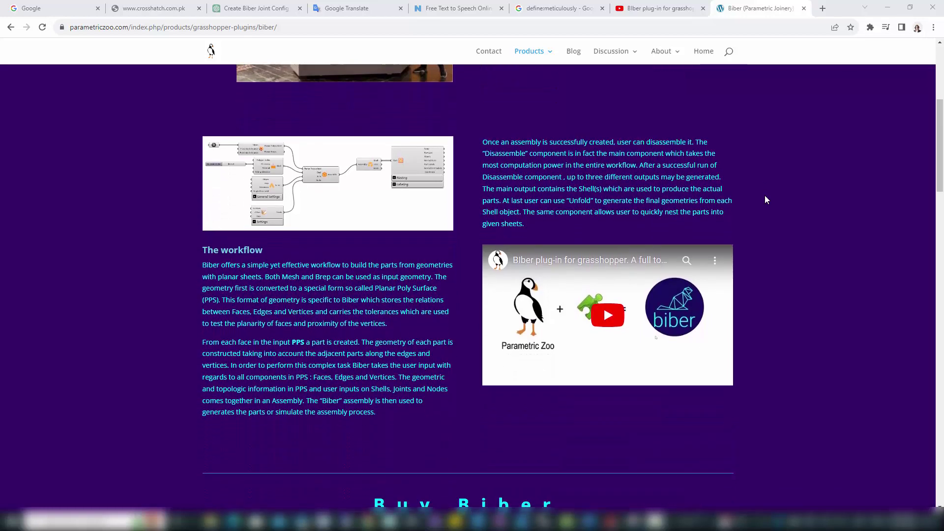
pyautogui.scroll(-4, 766, 199)
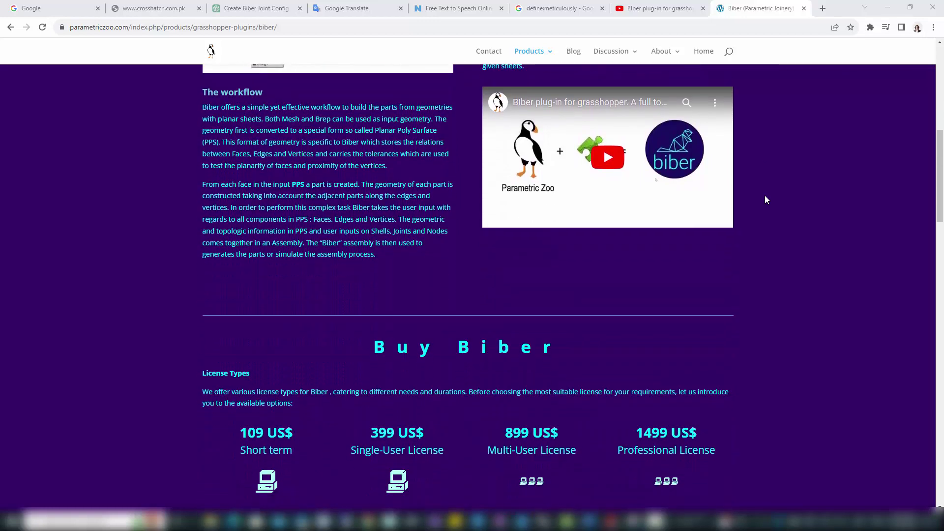
pyautogui.scroll(-5, 765, 199)
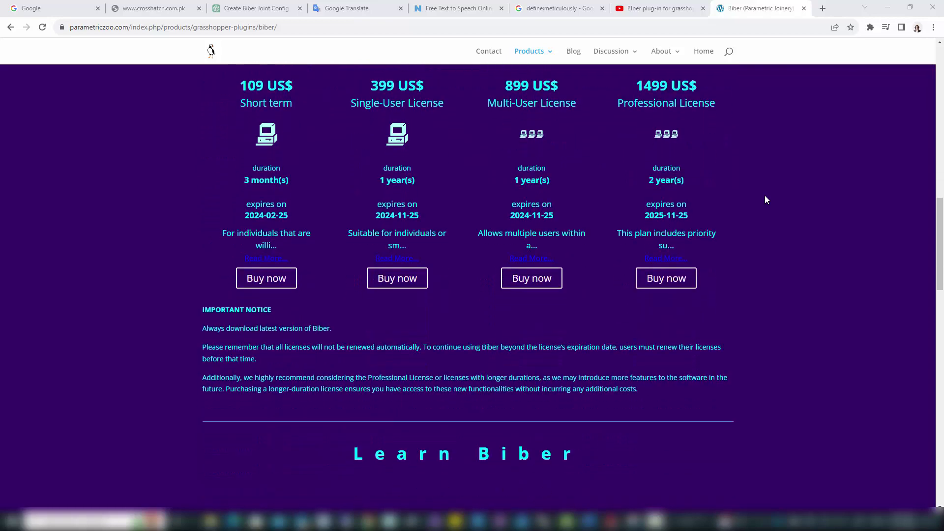
pyautogui.scroll(-5, 765, 199)
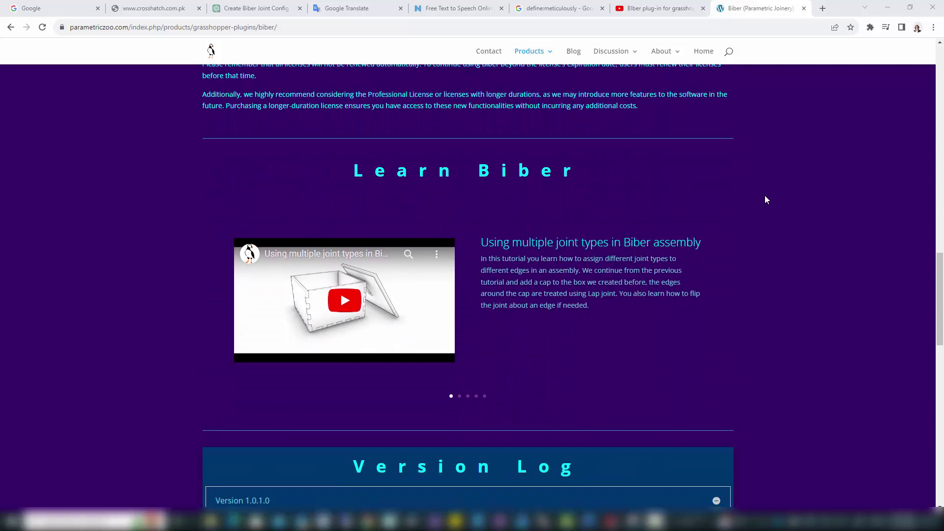
pyautogui.scroll(-6, 766, 197)
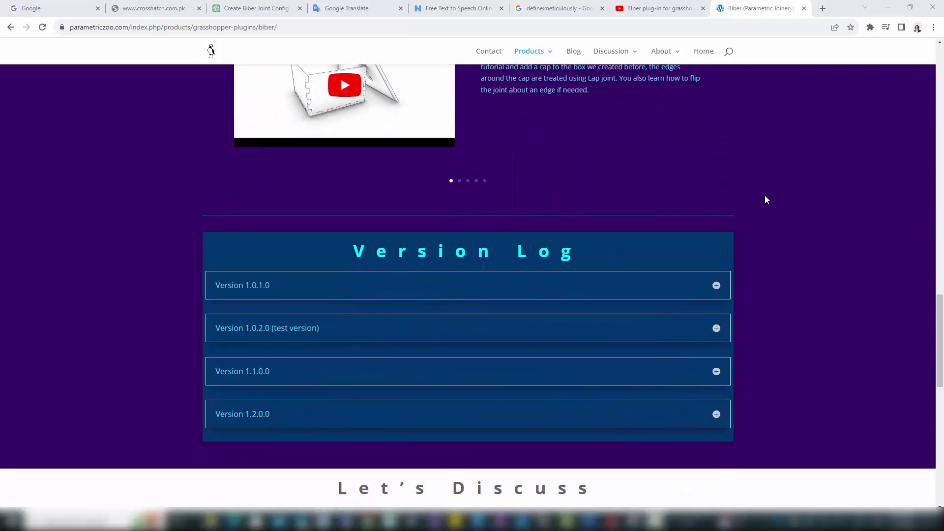
pyautogui.scroll(-7, 766, 199)
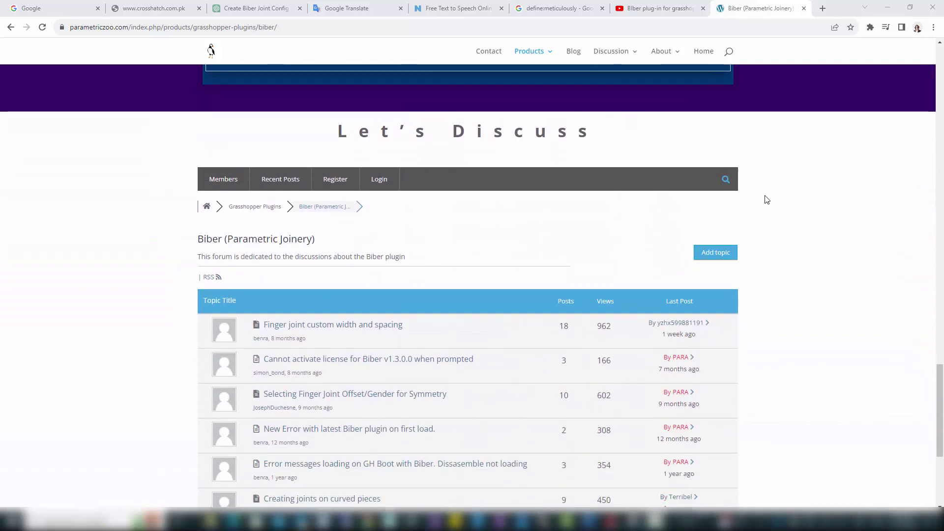
pyautogui.scroll(-4, 766, 199)
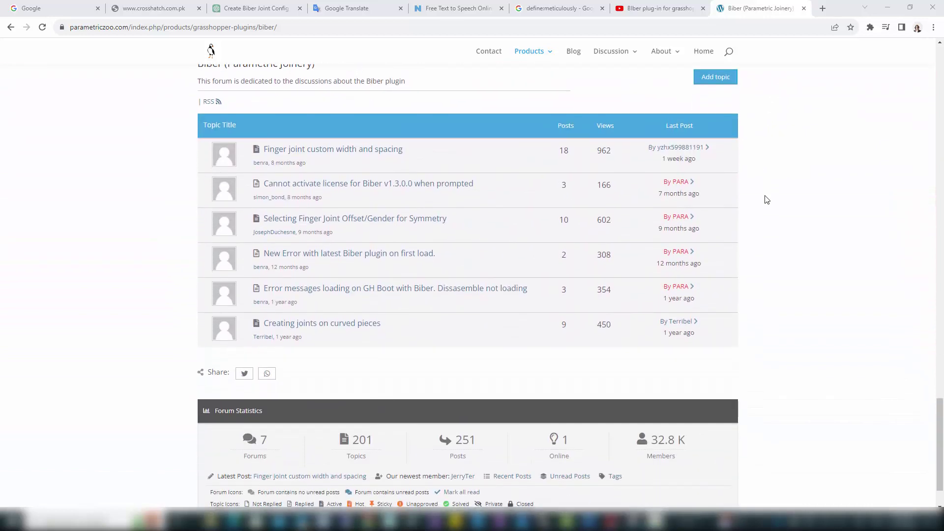